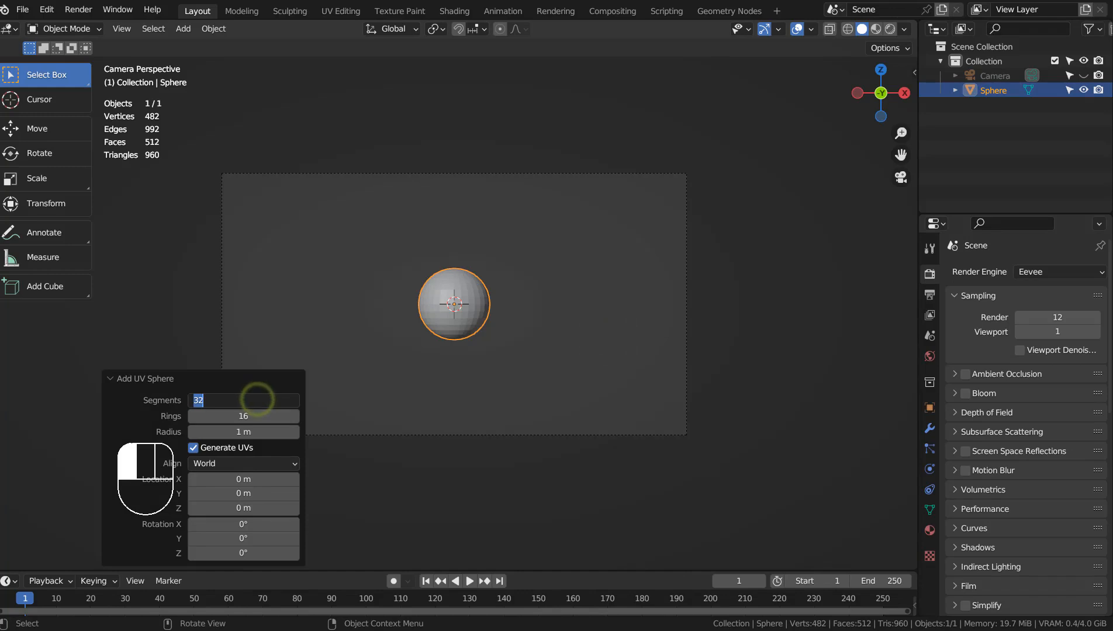
- Set the new UV sphere to 64 segments and shade it smooth
type("64")
key("Return")
right_click(451, 291)
left_click(451, 292)
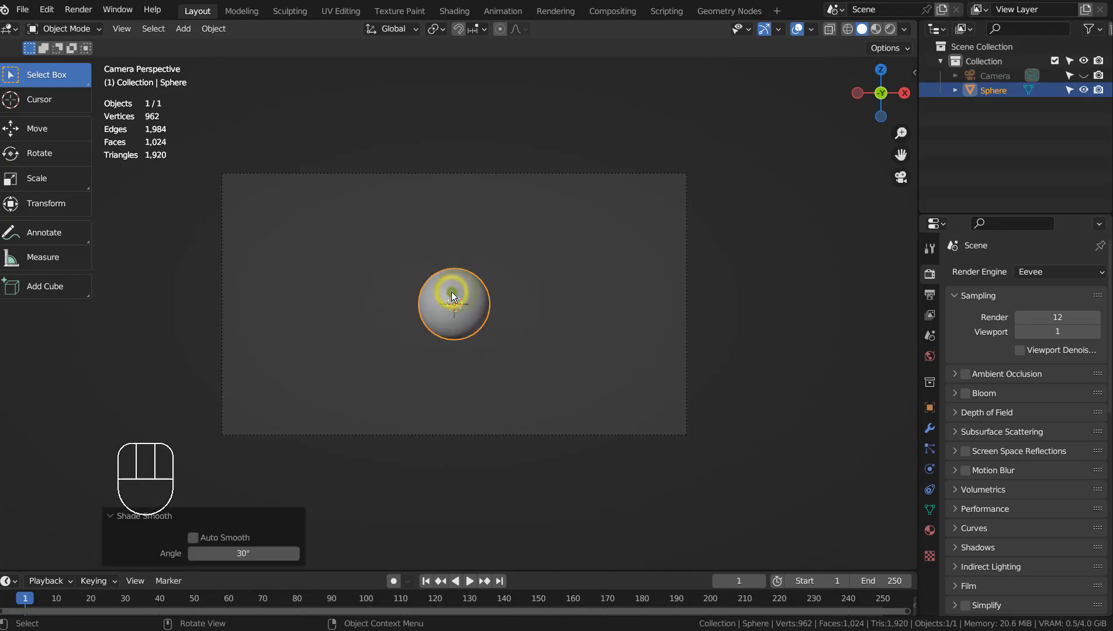
- Scale the sphere down to about 0.68 and place a duplicate above and to its left in the camera frame
key("s")
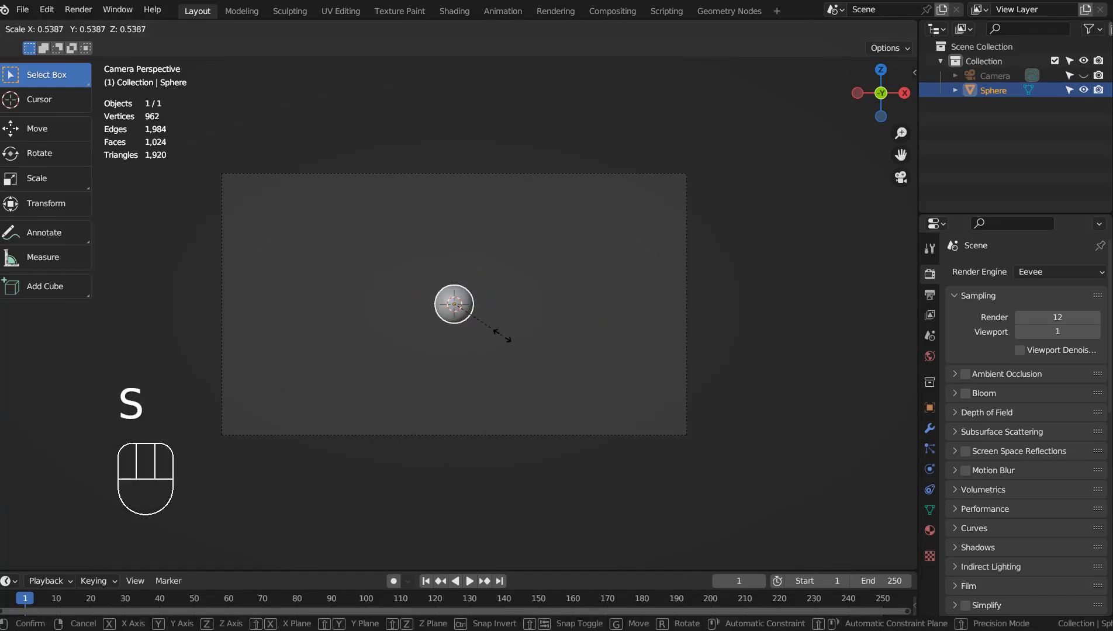
left_click(519, 337)
key("shift+d")
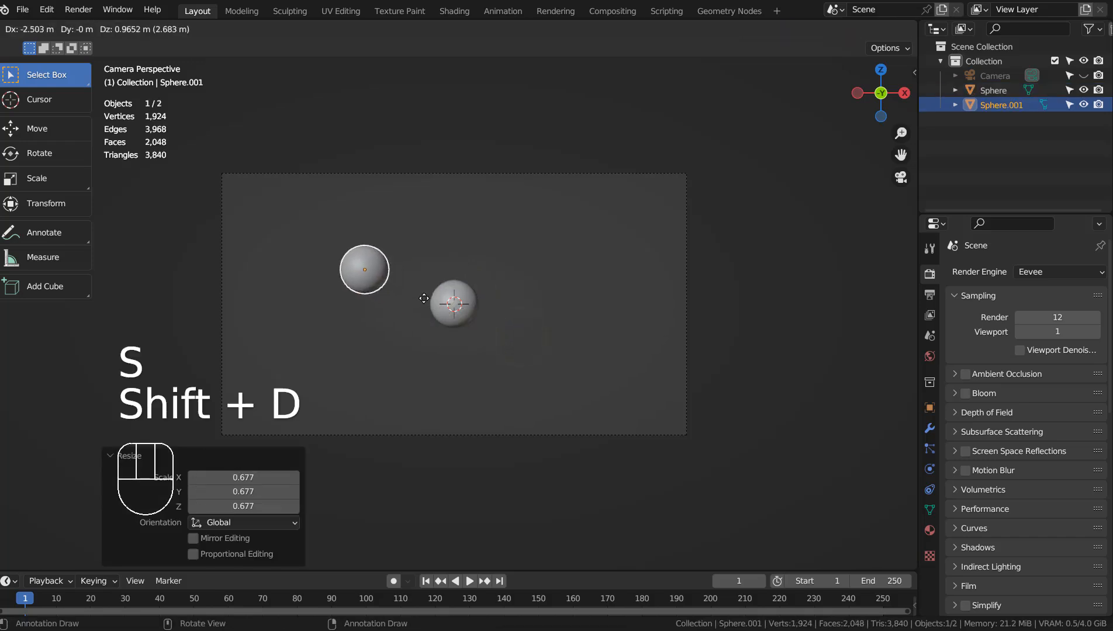
left_click(422, 298)
- Resize the duplicated sphere by about 0.62, then by about 1.39, leaving it slightly smaller than the centre sphere
key("s")
left_click(394, 289)
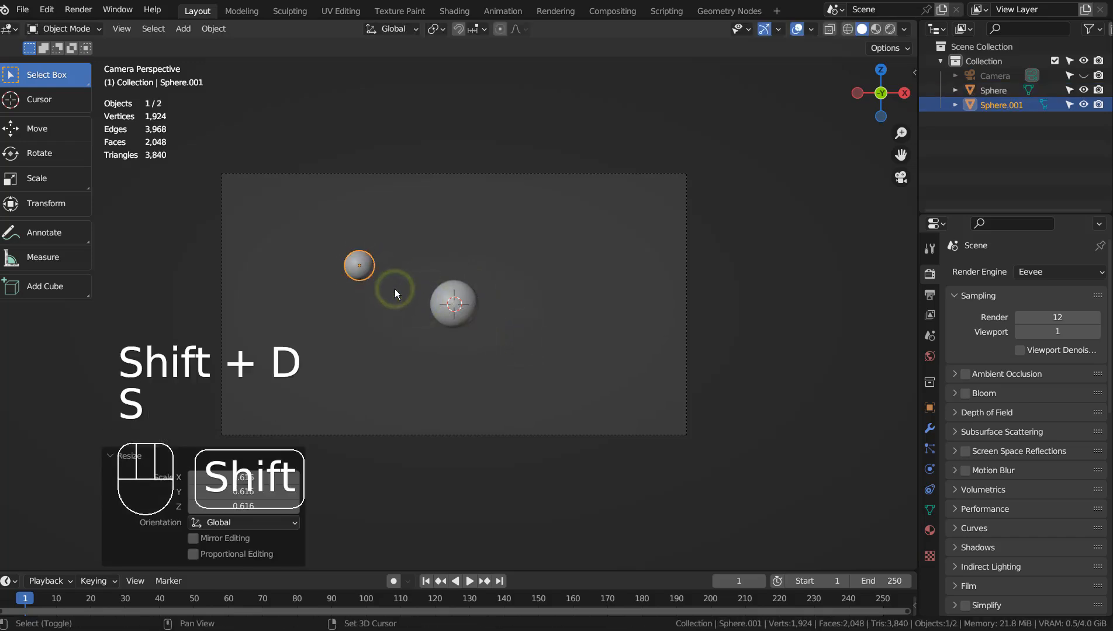
key("s")
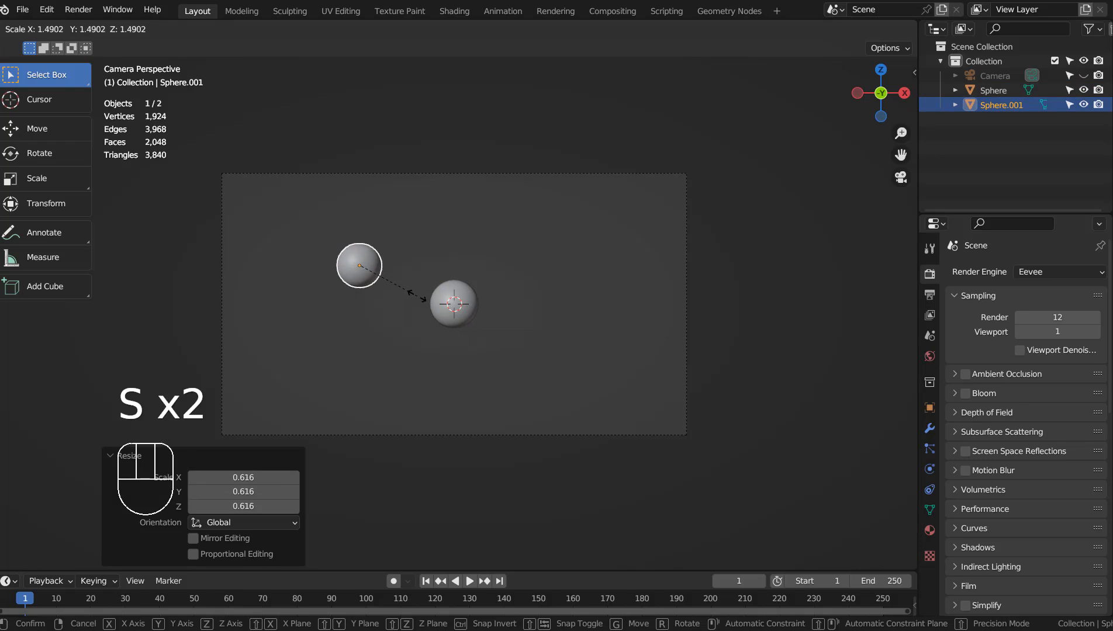
left_click(412, 295)
- Duplicate the sphere three times, placing copies in the camera frame's upper-left corner, at its left side and below-left of the centre sphere
key("shift+d")
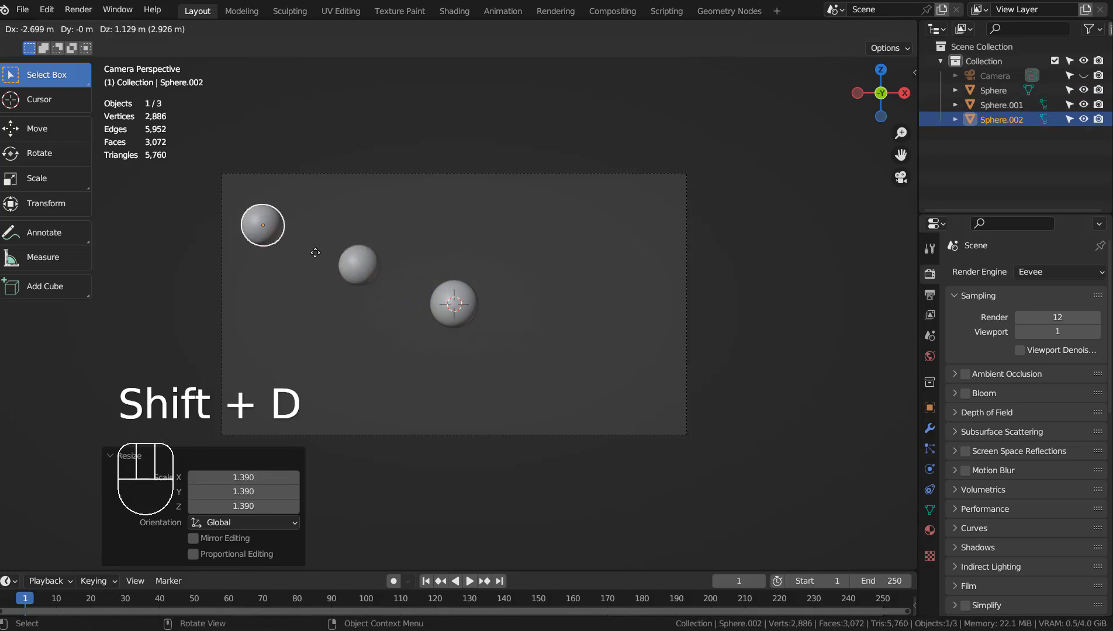
left_click(315, 251)
key("shift+d")
left_click(339, 362)
key("shift+d")
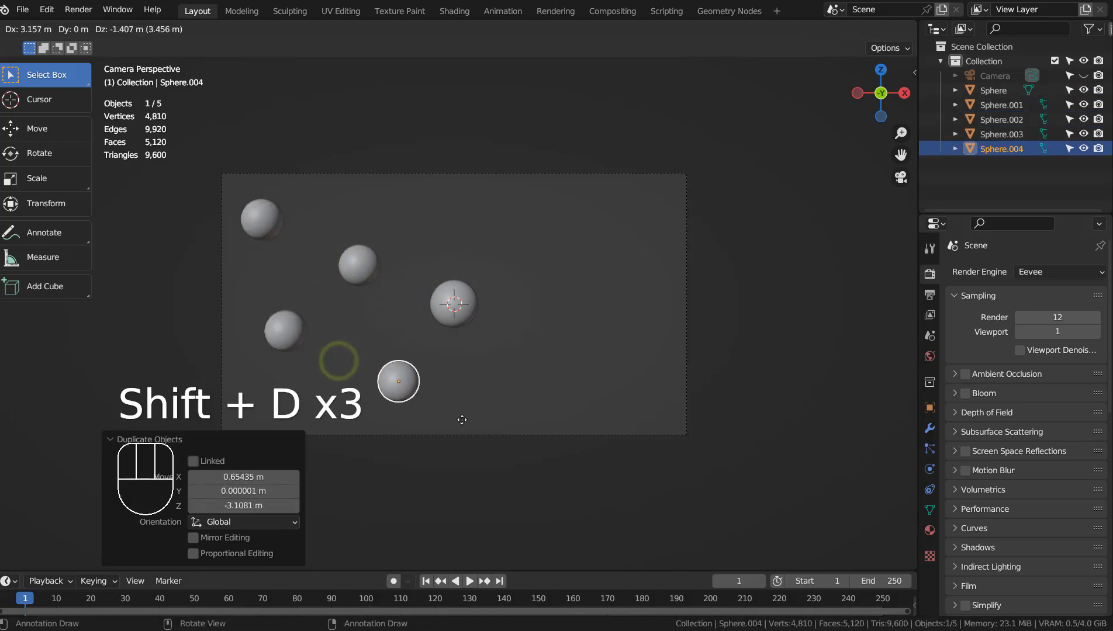
left_click(462, 420)
- Duplicate the large sphere four times, placing copies at the camera frame's lower right, right of centre, upper middle and upper-right corner
key("shift+d")
left_click(634, 410)
key("shift+d")
left_click(625, 303)
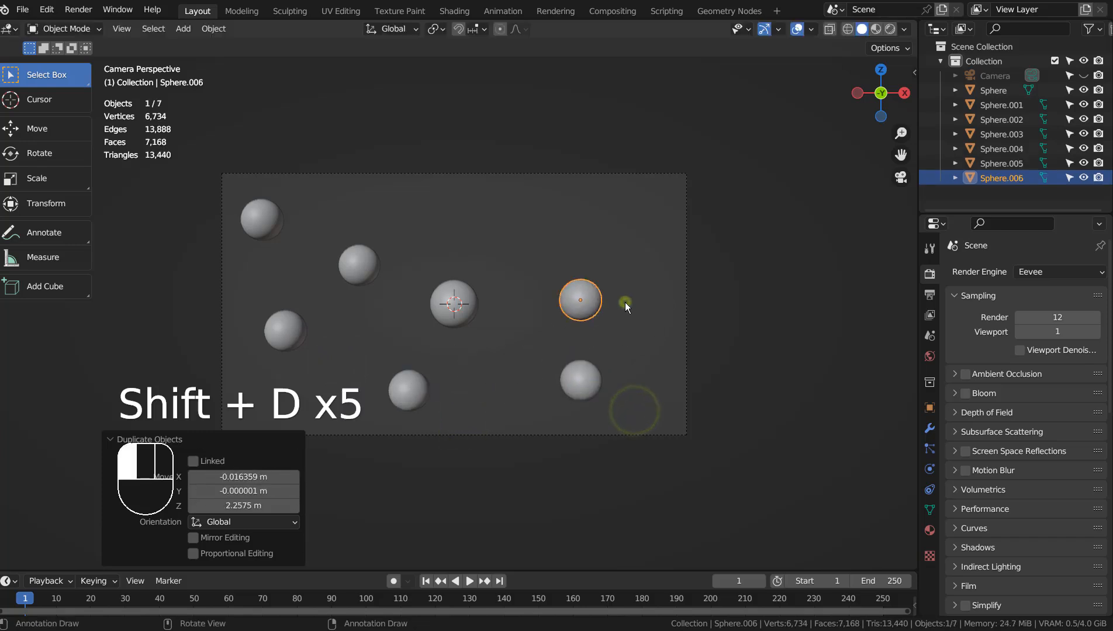
key("shift+d")
left_click(512, 221)
key("shift+d")
left_click(684, 208)
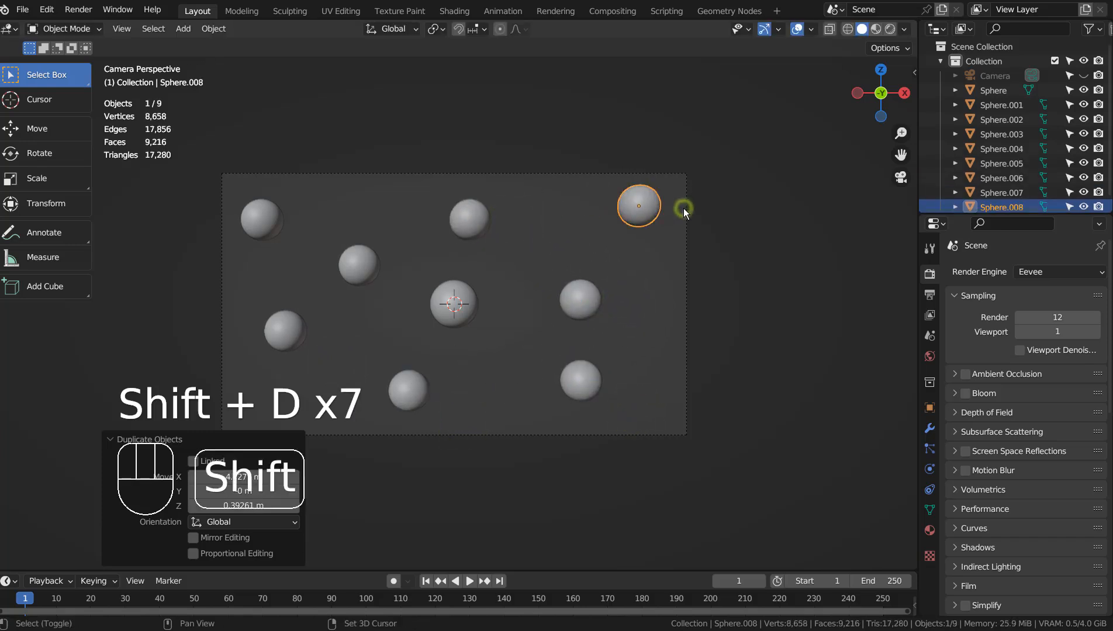
- Place two more large sphere copies, at the camera frame's right edge and bottom middle, scaling the bottom one by about 0.99
key("shift+d")
left_click(709, 351)
key("shift+d")
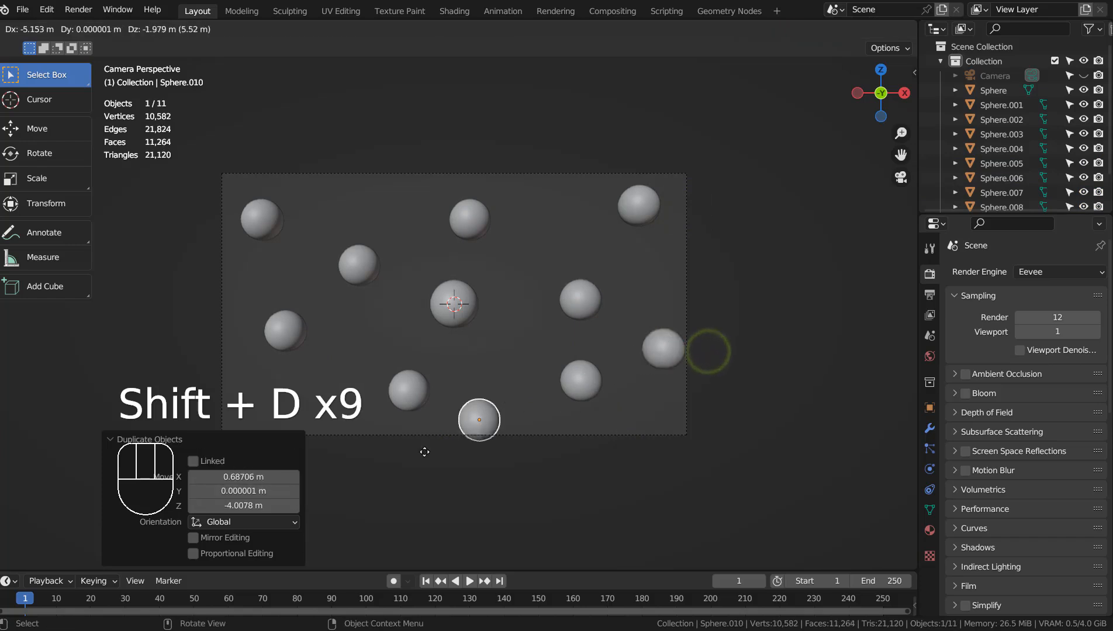
left_click(465, 431)
key("s")
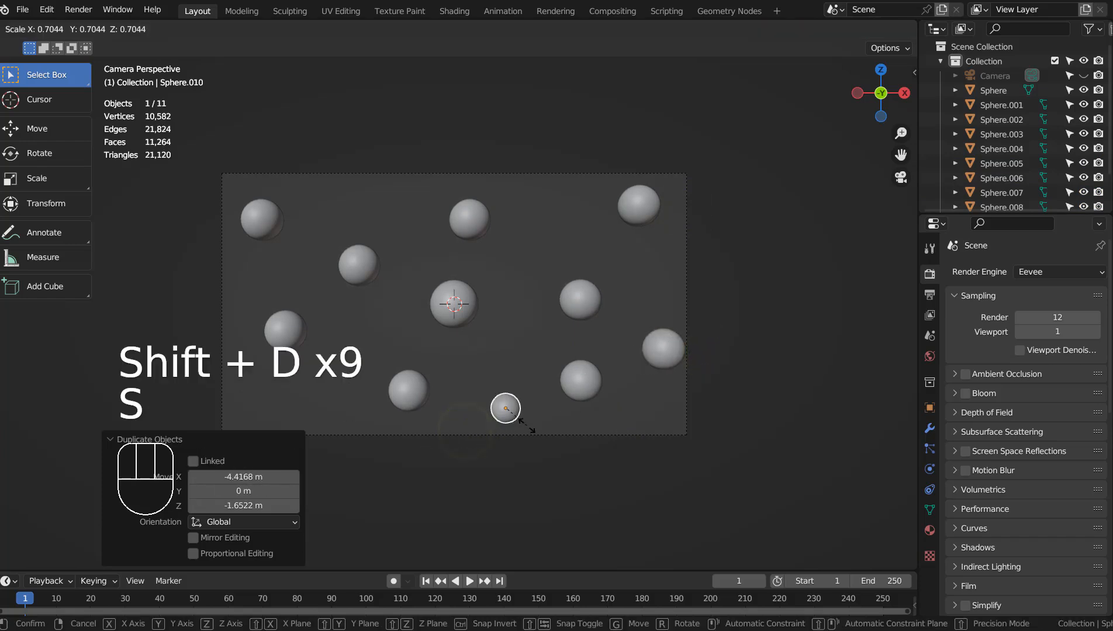
left_click(535, 428)
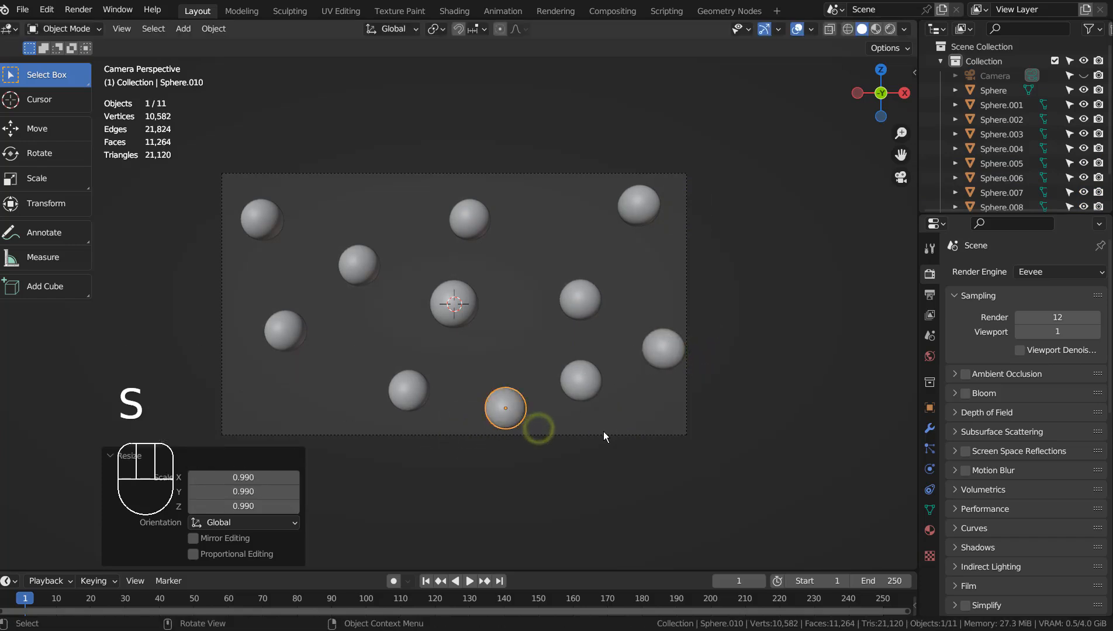
- Duplicate the bottom-middle sphere, scale the copy to about 0.35 and move it just left of the original
key("shift+d")
key("s")
left_click(541, 426)
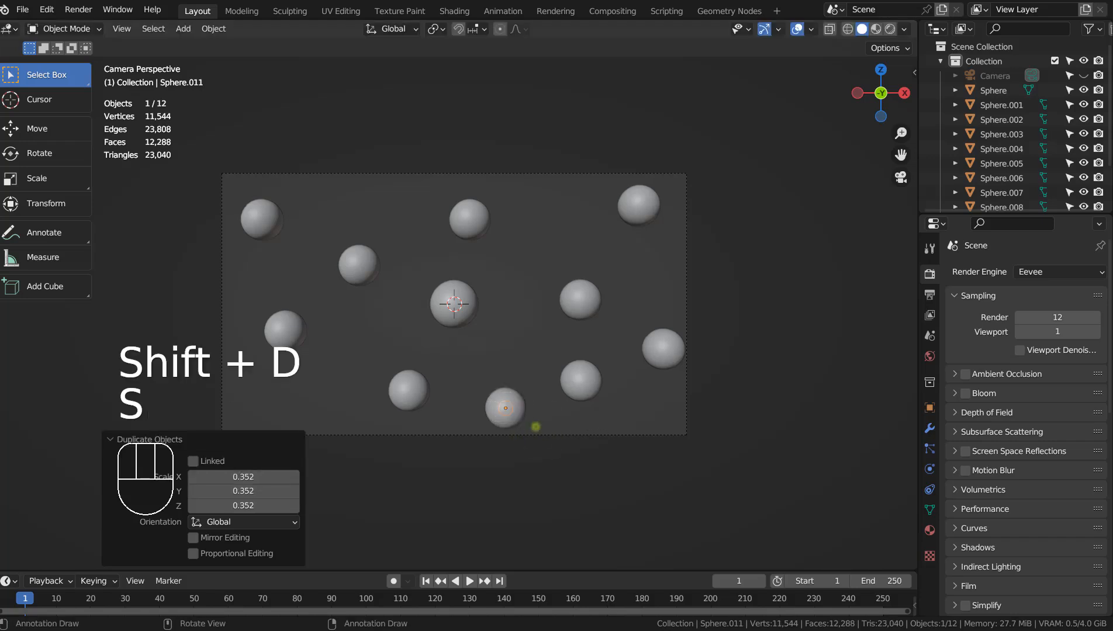
key("g")
left_click(499, 421)
key("g")
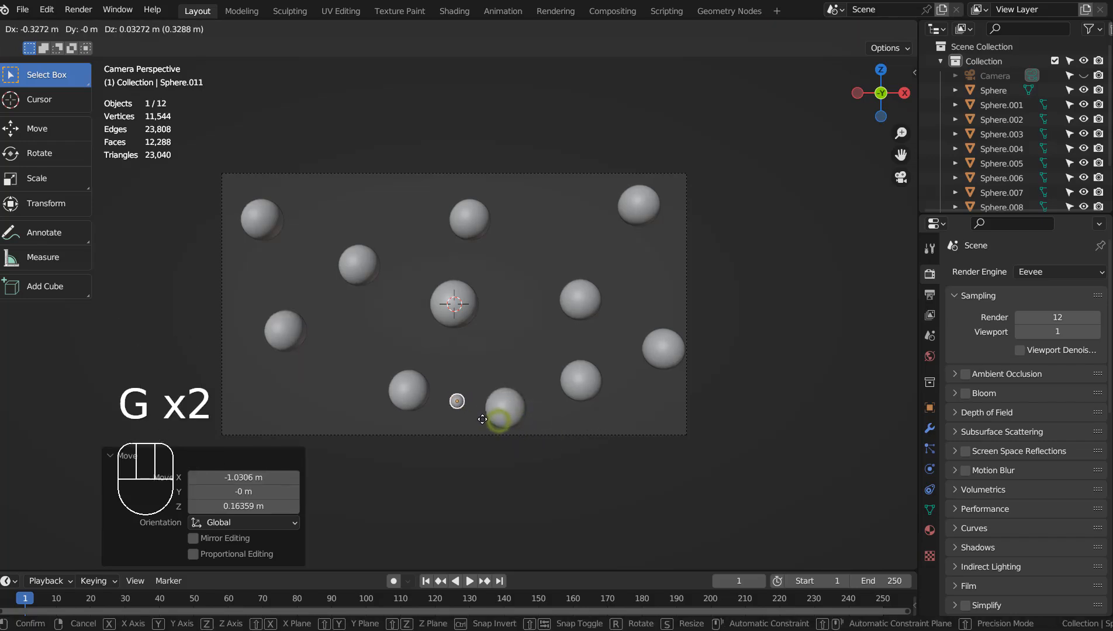
left_click(501, 422)
- Duplicate the small sphere three times, continuing the chain from the bottom-middle sphere past its left neighbour towards the large left-side sphere
key("shift+d")
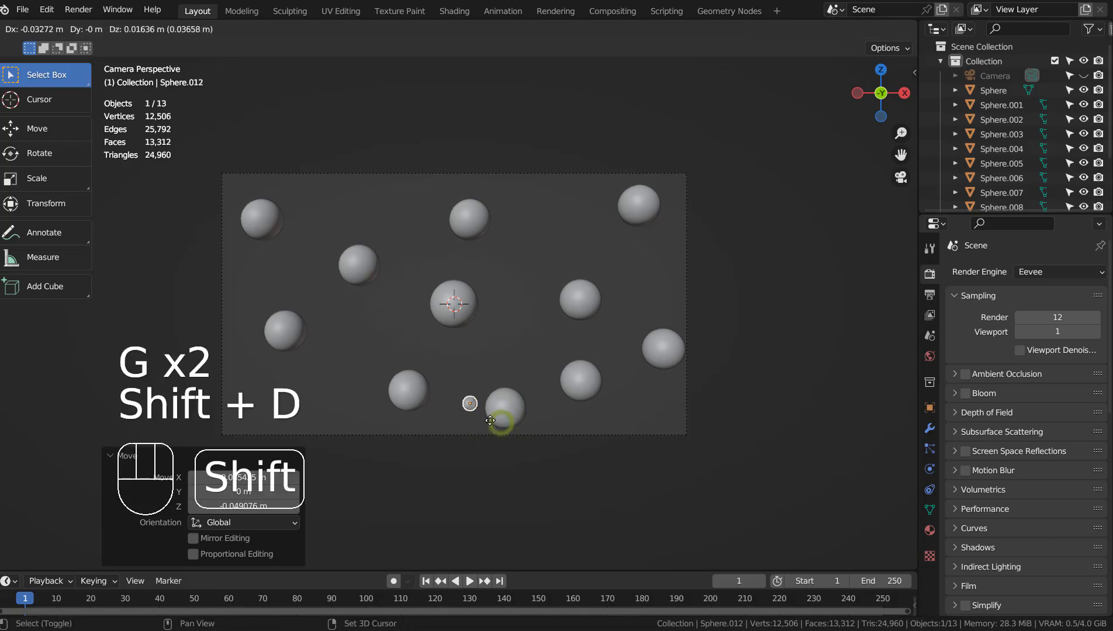
left_click(471, 418)
key("shift+d")
left_click(393, 397)
key("shift+d")
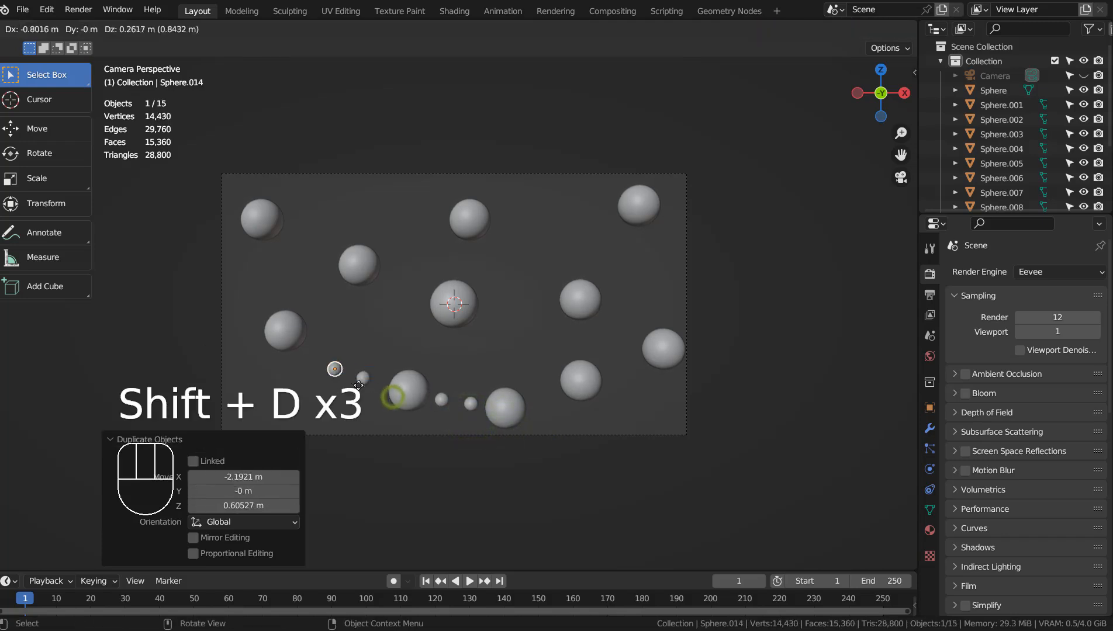
left_click(354, 378)
- Add four small sphere copies, two between the left-side and upper-left large spheres and two from the upper-left sphere towards its right neighbour
key("shift+d")
key("shift+d")
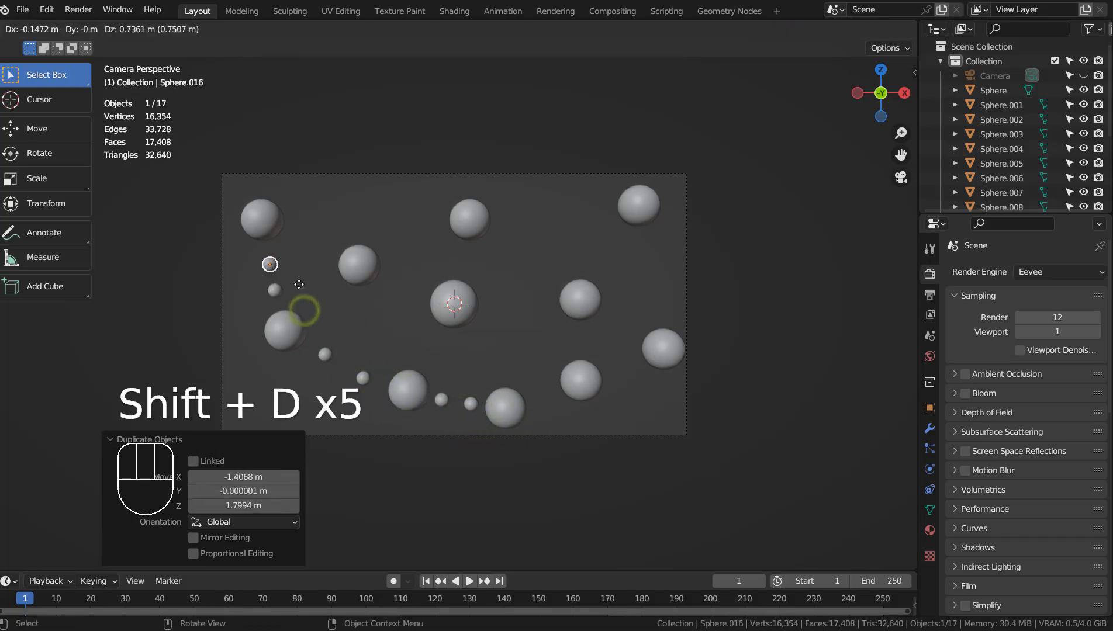
left_click(299, 285)
key("shift+d")
left_click(328, 254)
key("shift+d")
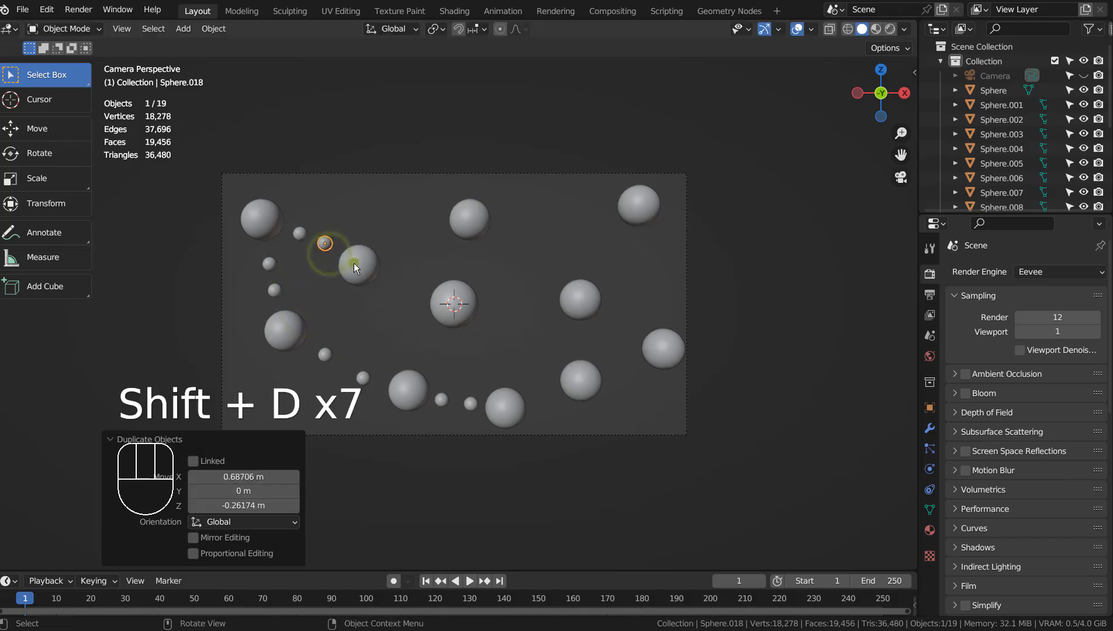
left_click(360, 263)
- Add four small sphere copies, two linking the inner-left large sphere to the centre sphere and two linking the centre to the bottom-middle sphere
key("shift+d")
left_click(429, 298)
key("shift+d")
left_click(453, 312)
key("shift+d")
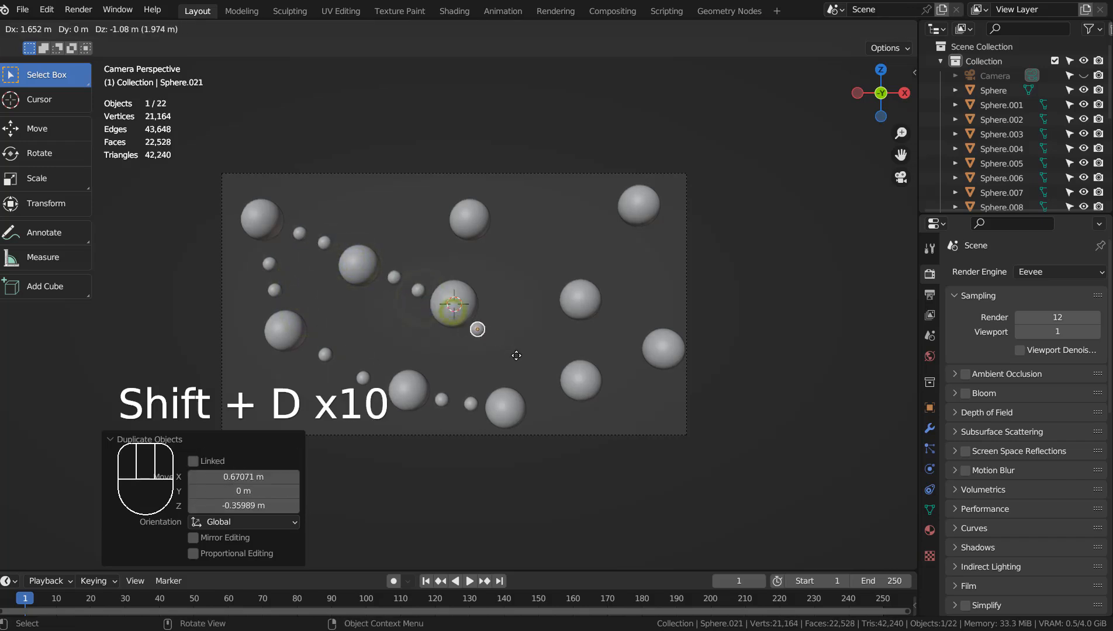
left_click(508, 359)
key("shift+d")
left_click(523, 391)
- Add three small sphere copies in the gap between the centre sphere and the two large spheres on its right
key("shift+d")
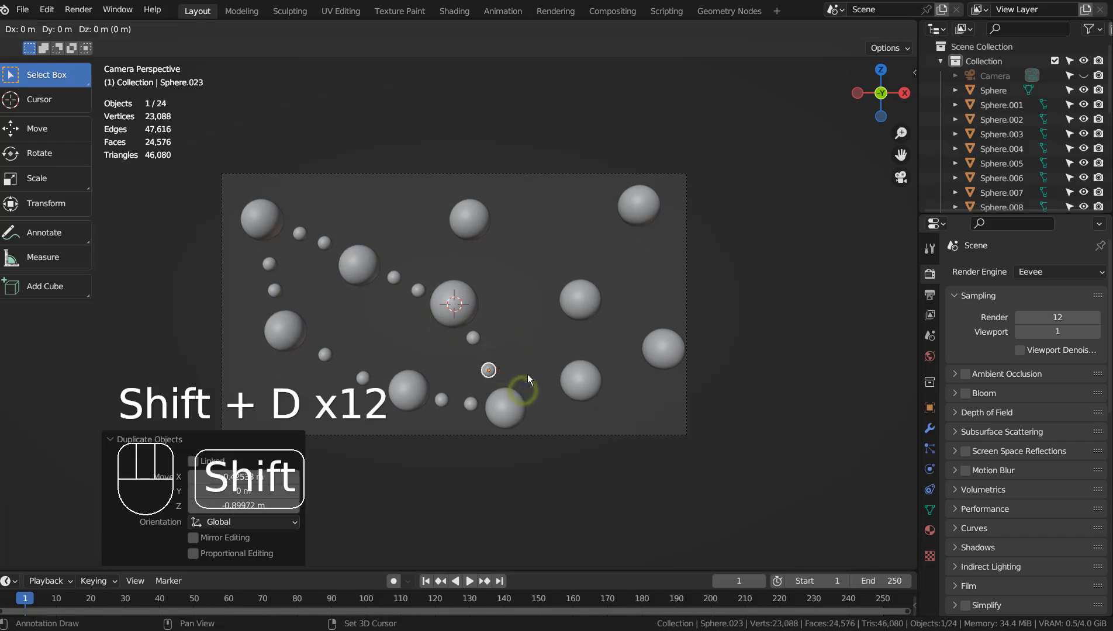
key("shift+d")
left_click(539, 323)
key("shift+d")
left_click(577, 353)
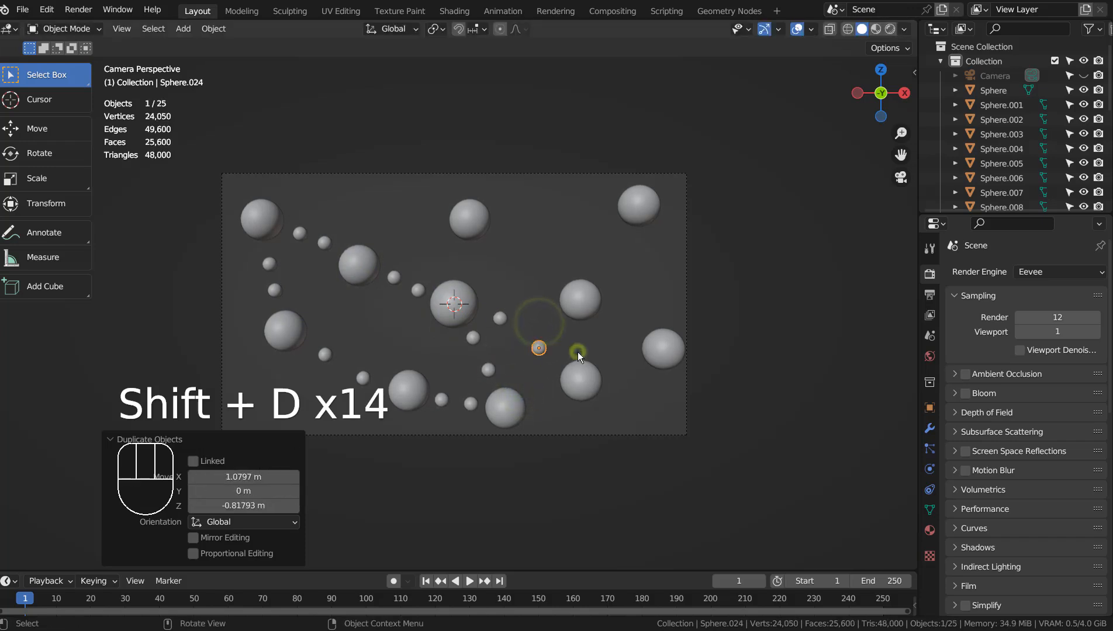
key("shift+d")
left_click(572, 317)
- From the right-of-centre large sphere, place one small copy towards the right-edge sphere and two towards the upper-right sphere
key("shift+d")
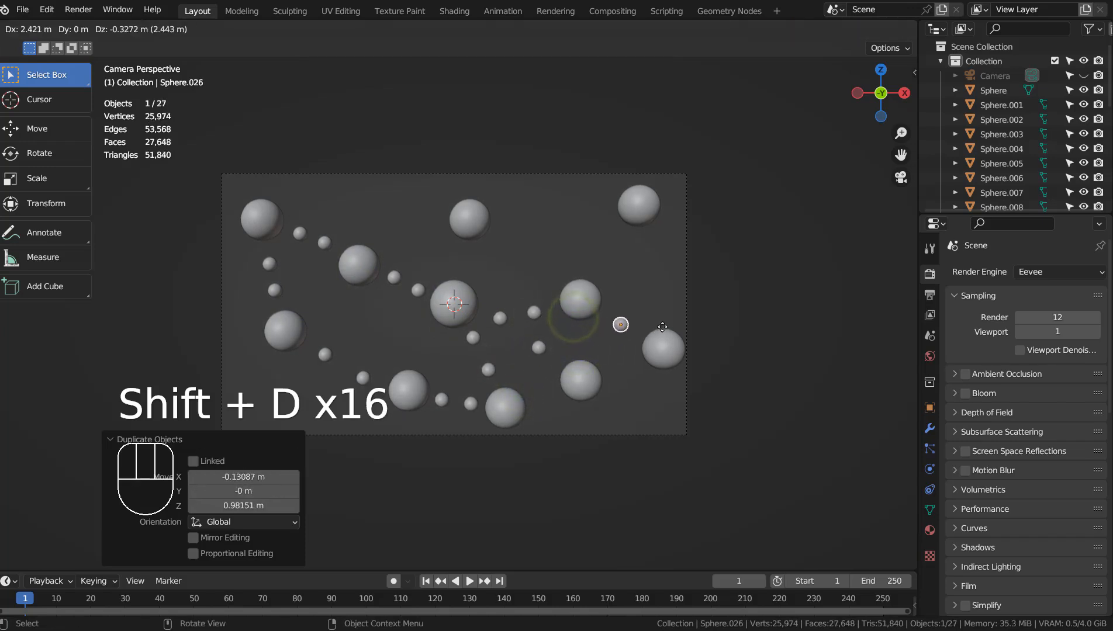
left_click(661, 326)
key("shift+d")
left_click(643, 271)
key("shift+d")
left_click(659, 242)
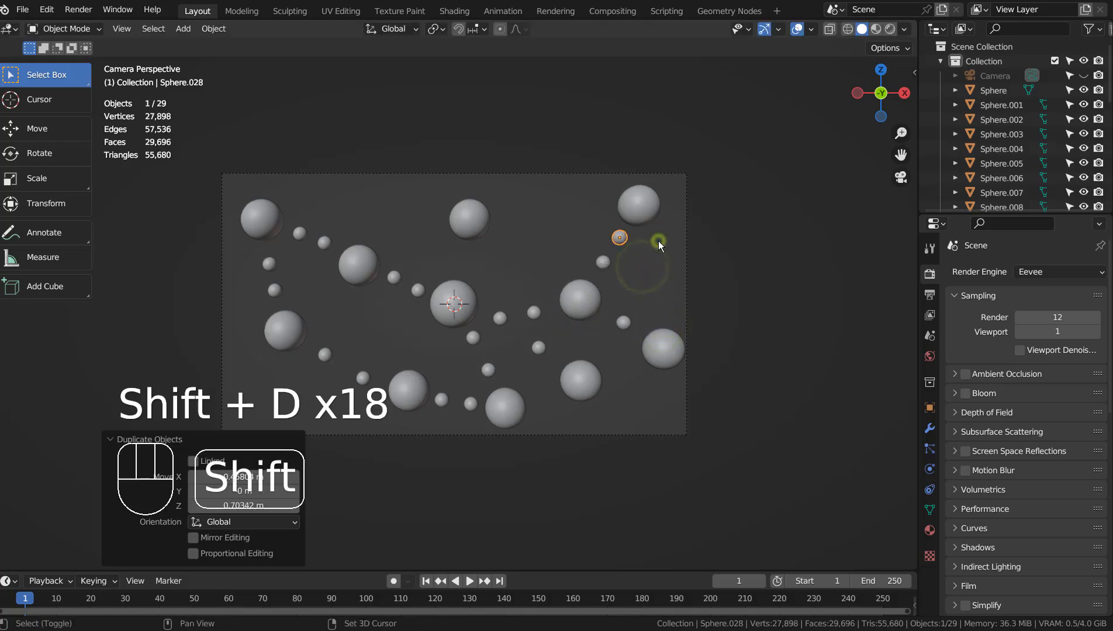
- Add four small sphere copies, two from the right-of-centre sphere to the upper-middle sphere and two between the upper-middle and upper-right spheres
key("shift+d")
left_click(581, 280)
key("shift+d")
left_click(537, 257)
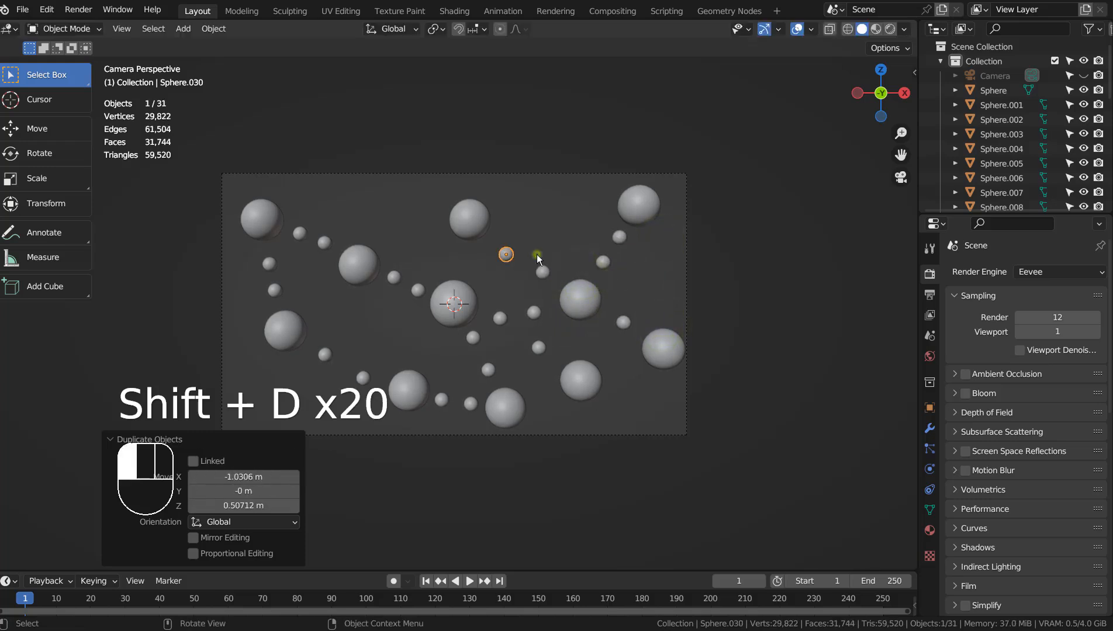
key("shift+d")
left_click(605, 211)
key("shift+d")
left_click(558, 211)
- Fill gaps with four small sphere copies: above the centre sphere, below-left of it, above-right of the left-side sphere, and between the two right-hand spheres
key("shift+d")
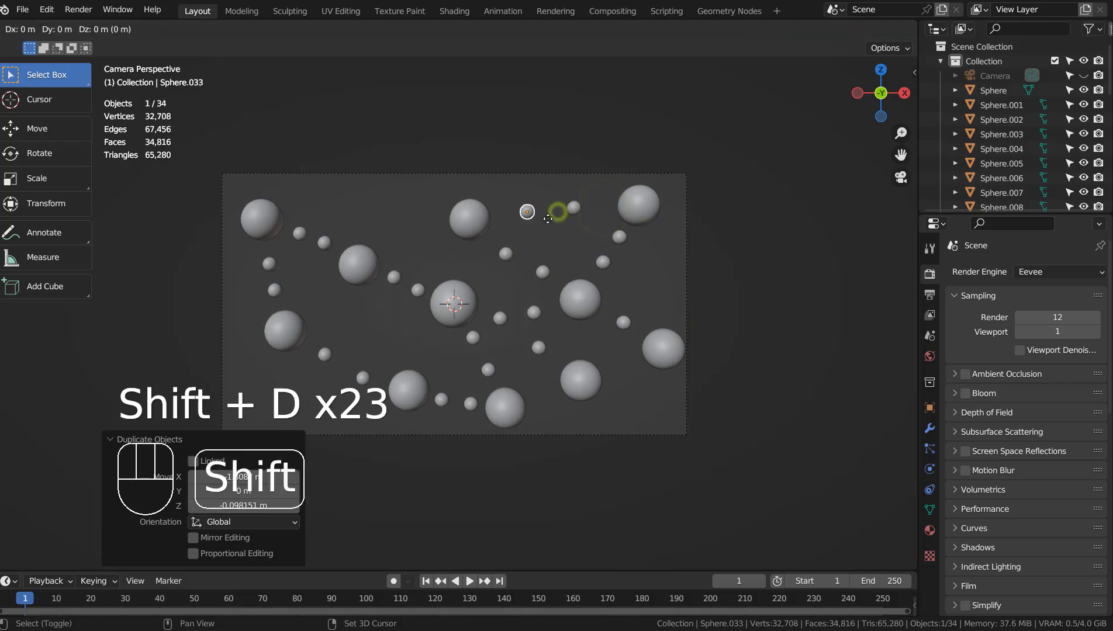
key("shift+d")
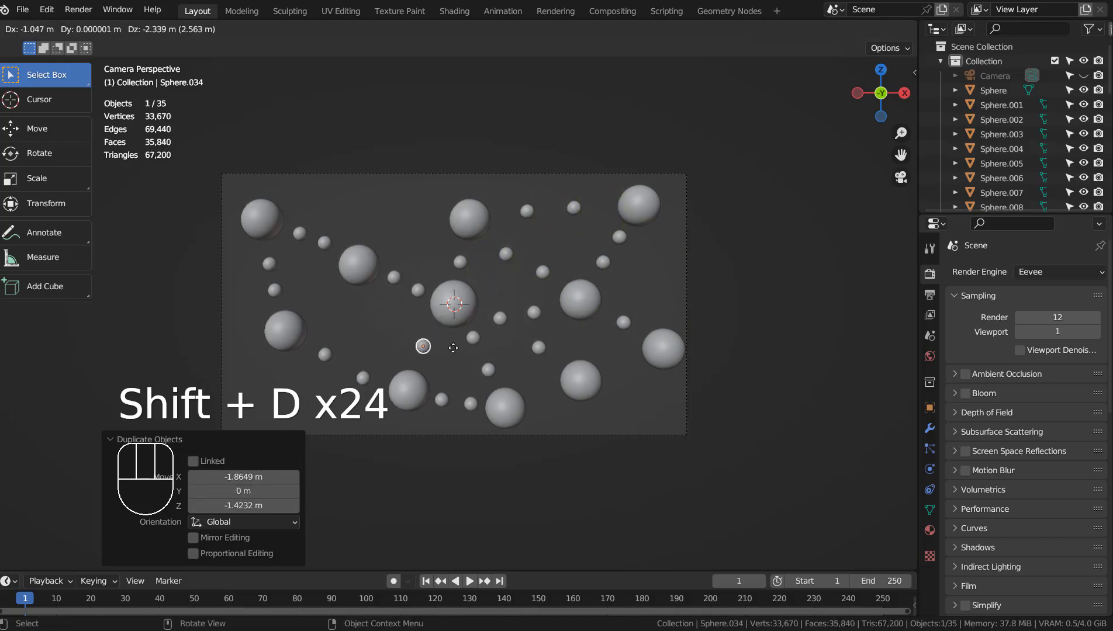
left_click(422, 349)
key("shift+d")
left_click(355, 298)
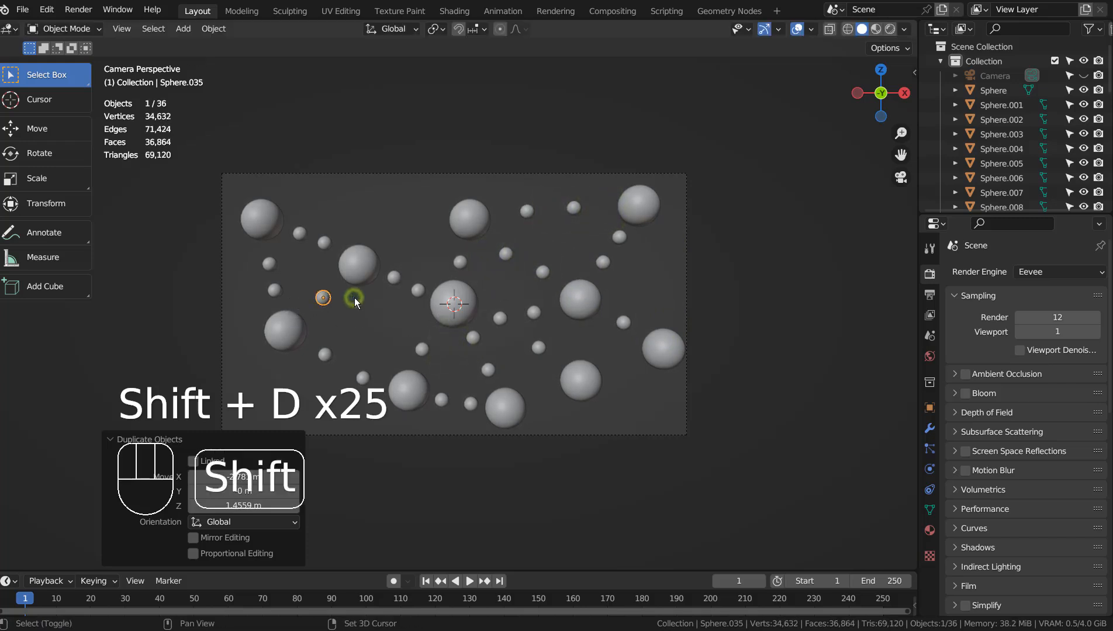
key("shift+d")
left_click(611, 339)
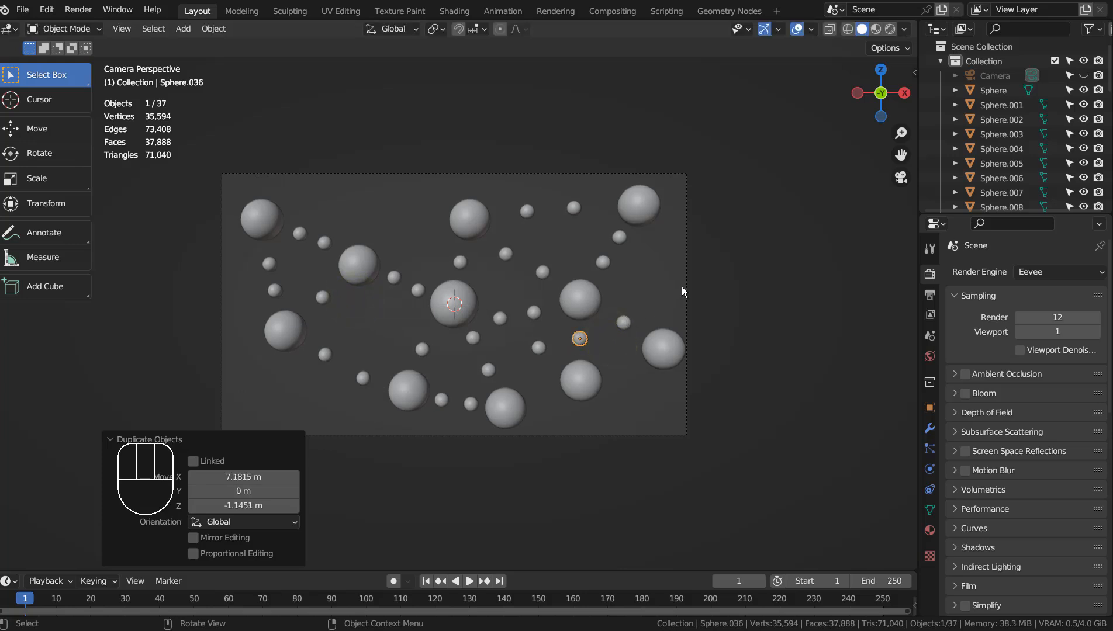
- Add three small sphere copies, two between the upper-left and upper-middle large spheres and one in the gap left of the centre sphere
key("shift+d")
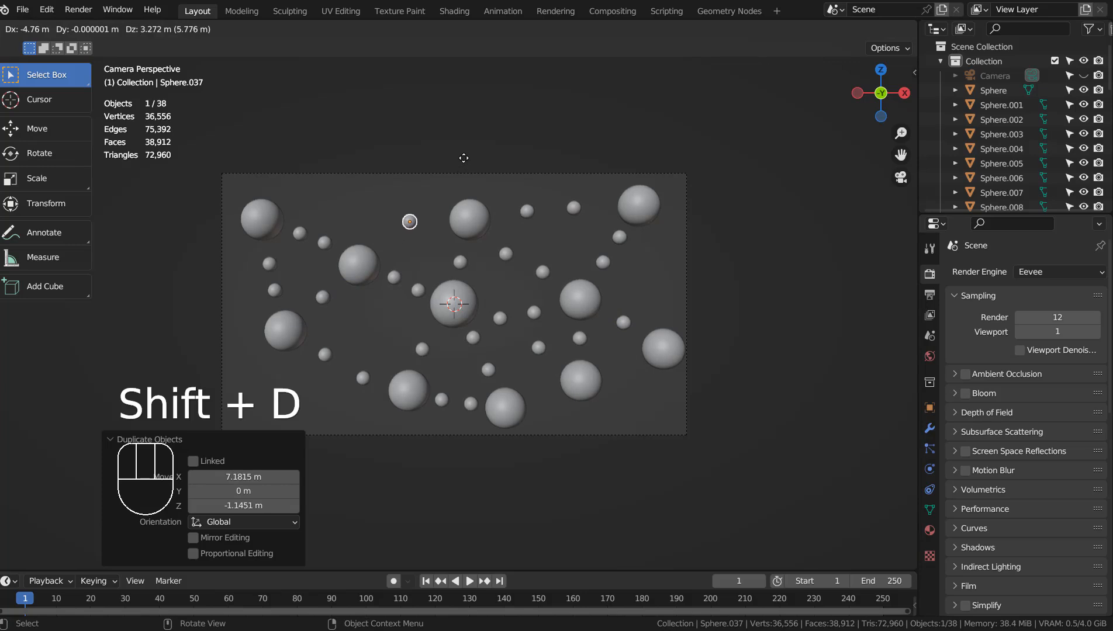
left_click(463, 158)
key("shift+d")
left_click(405, 162)
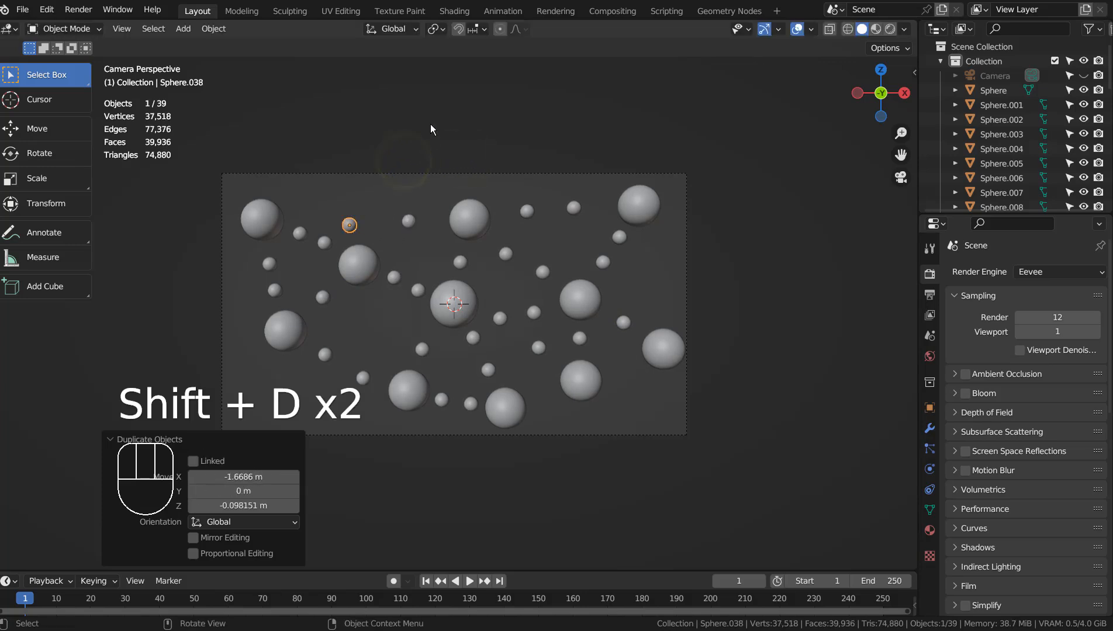
key("shift+d")
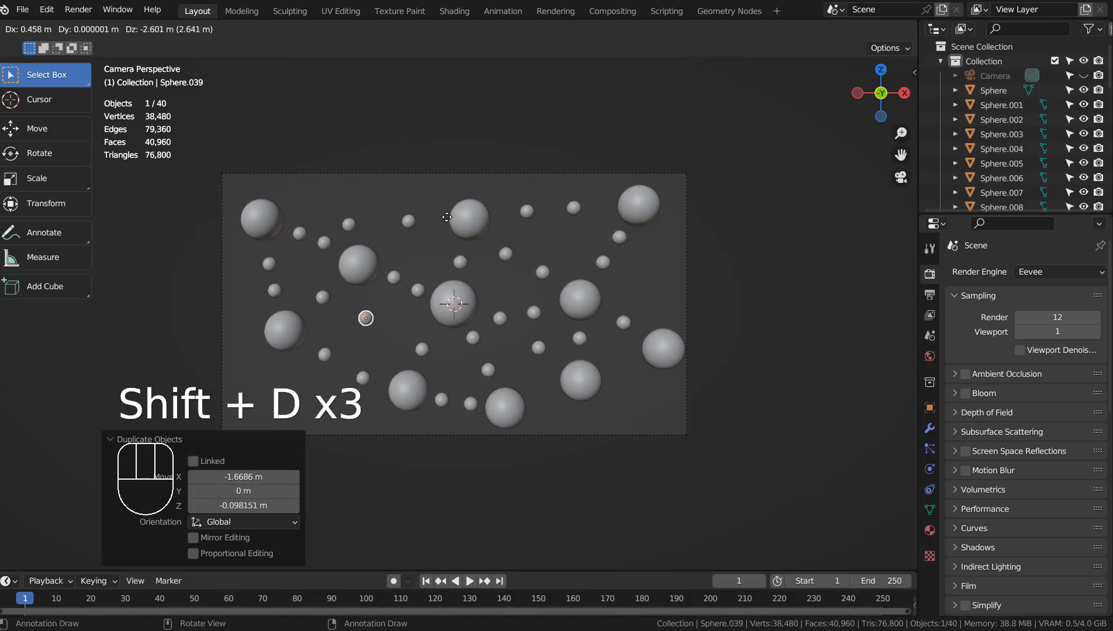
left_click(453, 216)
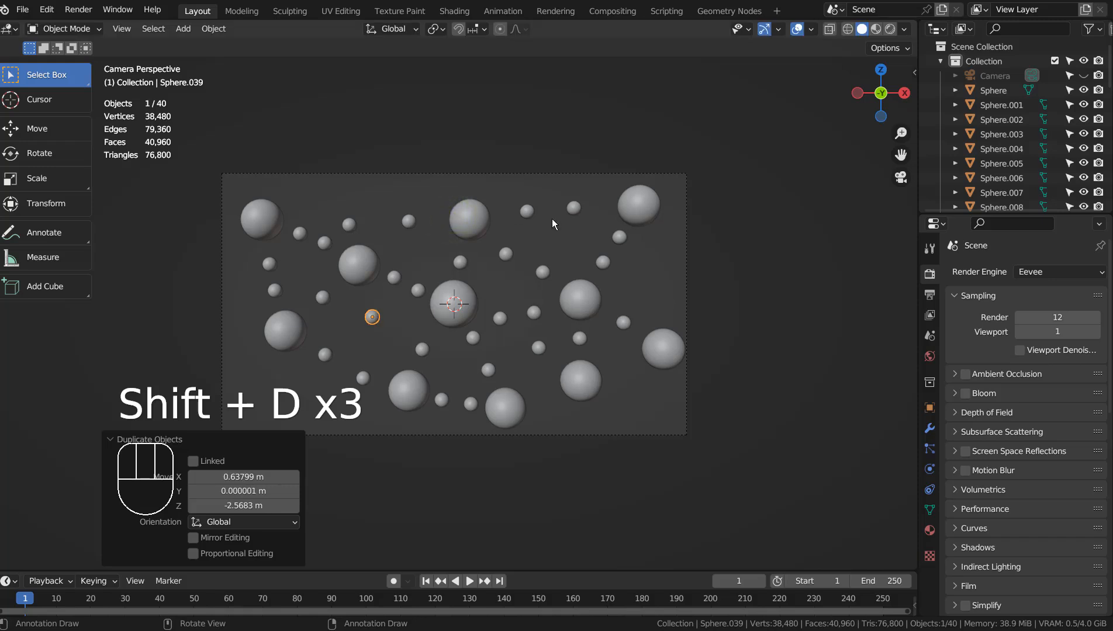
- Add two small sphere copies, one on each side of the lower-right large sphere, towards the bottom-centre and right-edge spheres
key("shift+d")
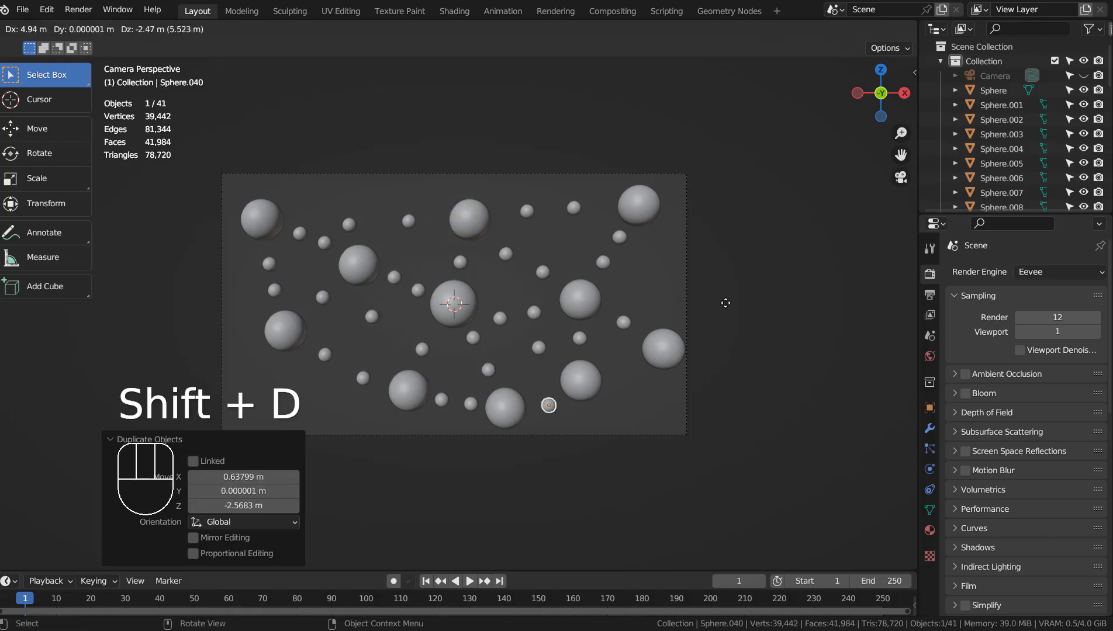
left_click(719, 300)
key("shift+d")
left_click(800, 266)
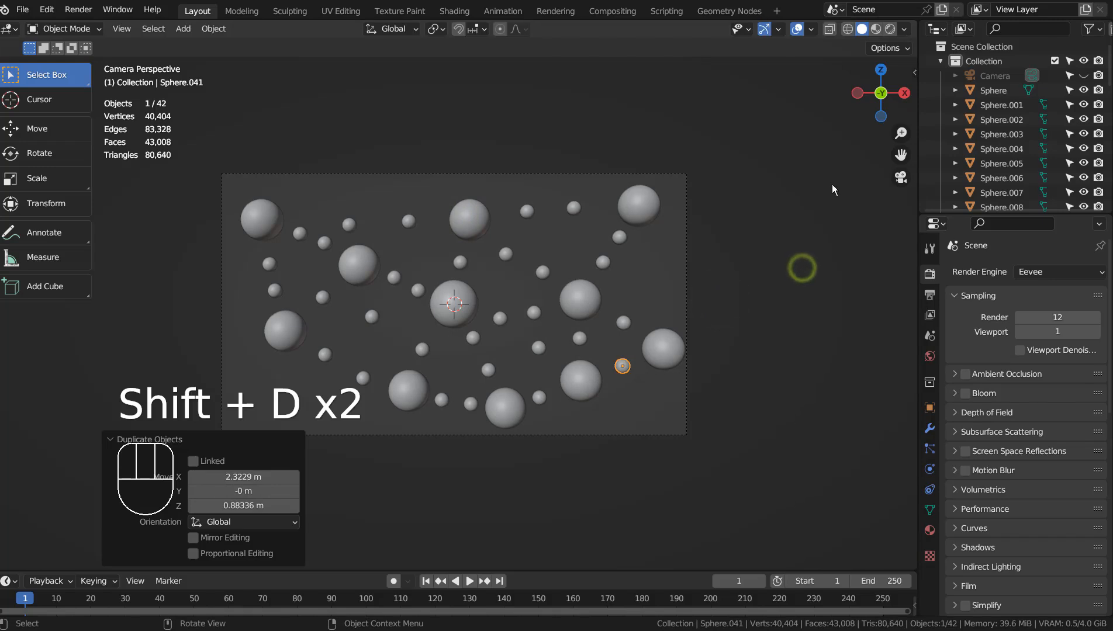
- Add two small sphere copies between the right-edge and upper-right large spheres, and render the camera view
key("shift+d")
left_click(683, 196)
key("shift+d")
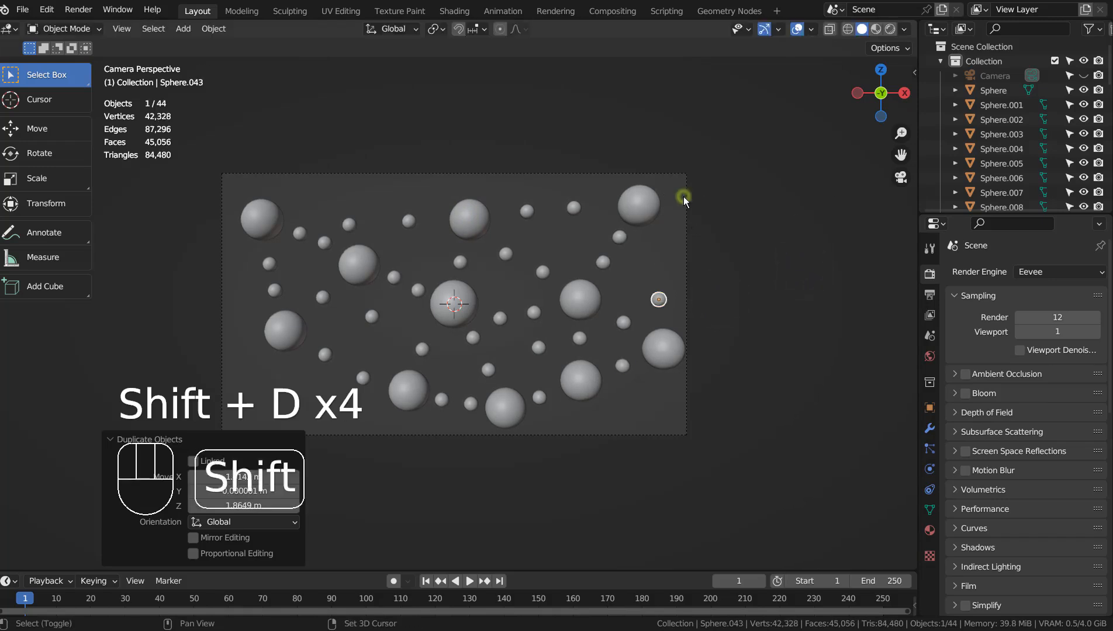
left_click(678, 149)
key("F12")
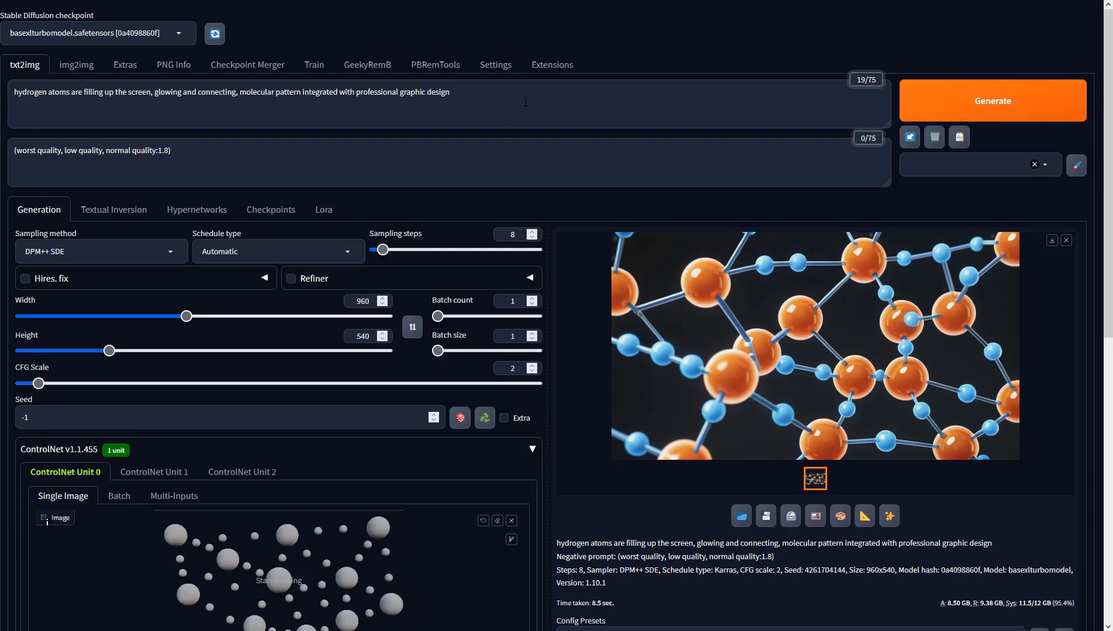
- In the Stable Diffusion web UI, set ControlNet Unit 0 to Depth with preprocessor none and model sai_xl_depth_256lora
left_click(525, 102)
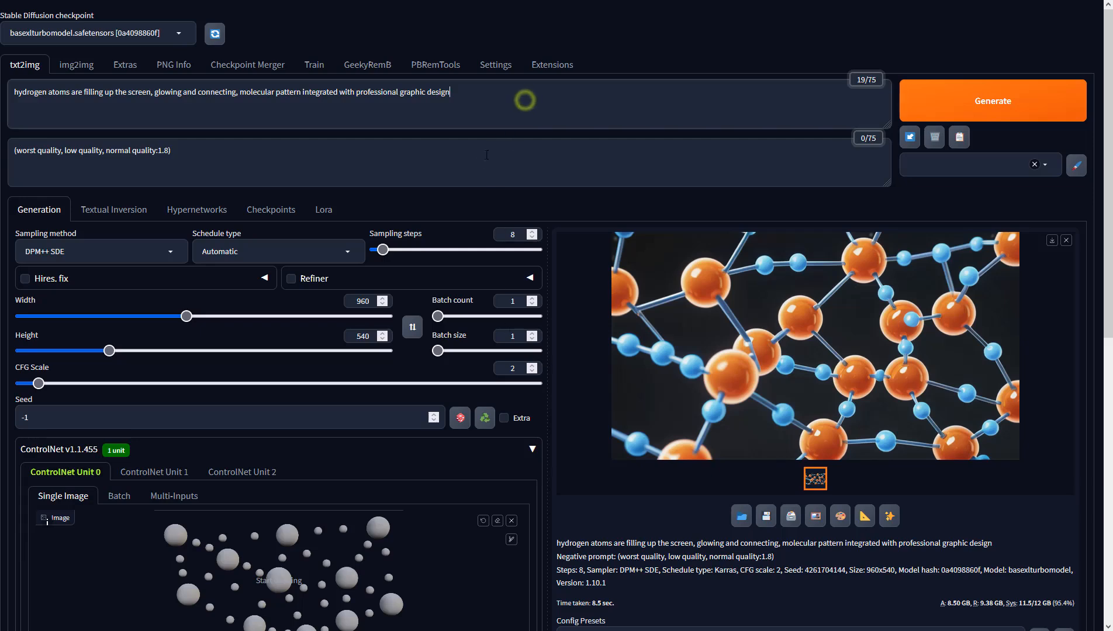
left_click(478, 164)
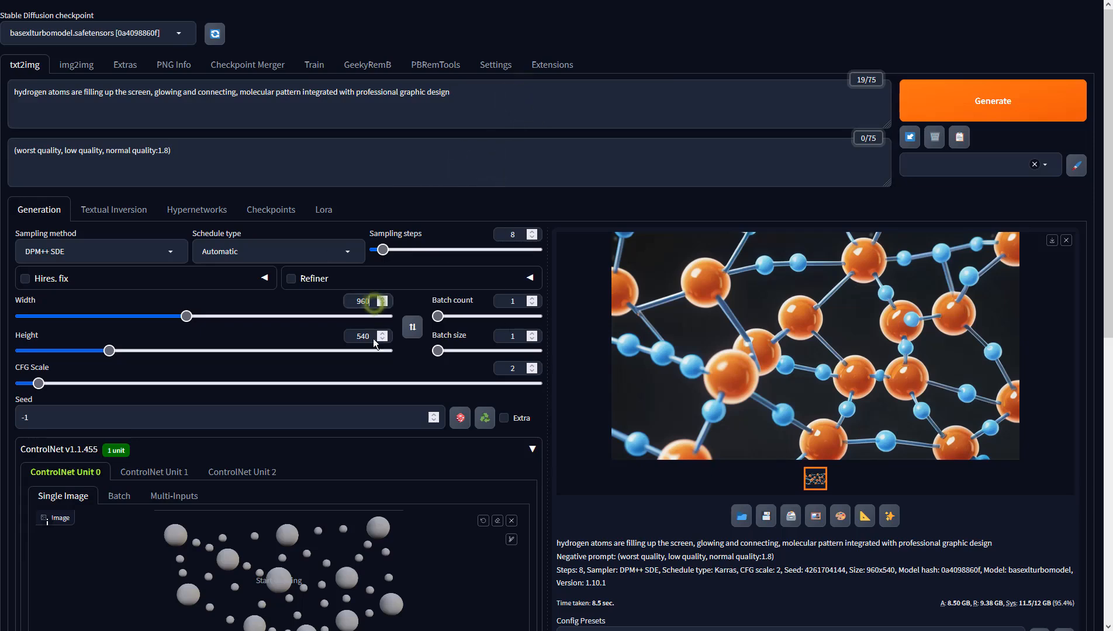
scroll(565, 520, "down", 7)
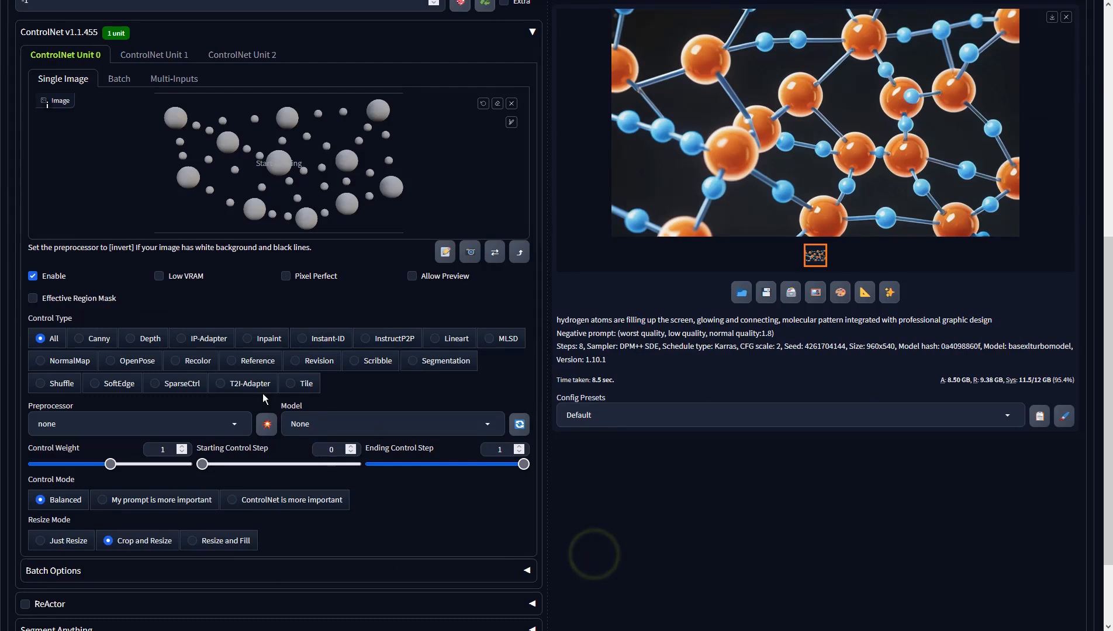
left_click(144, 340)
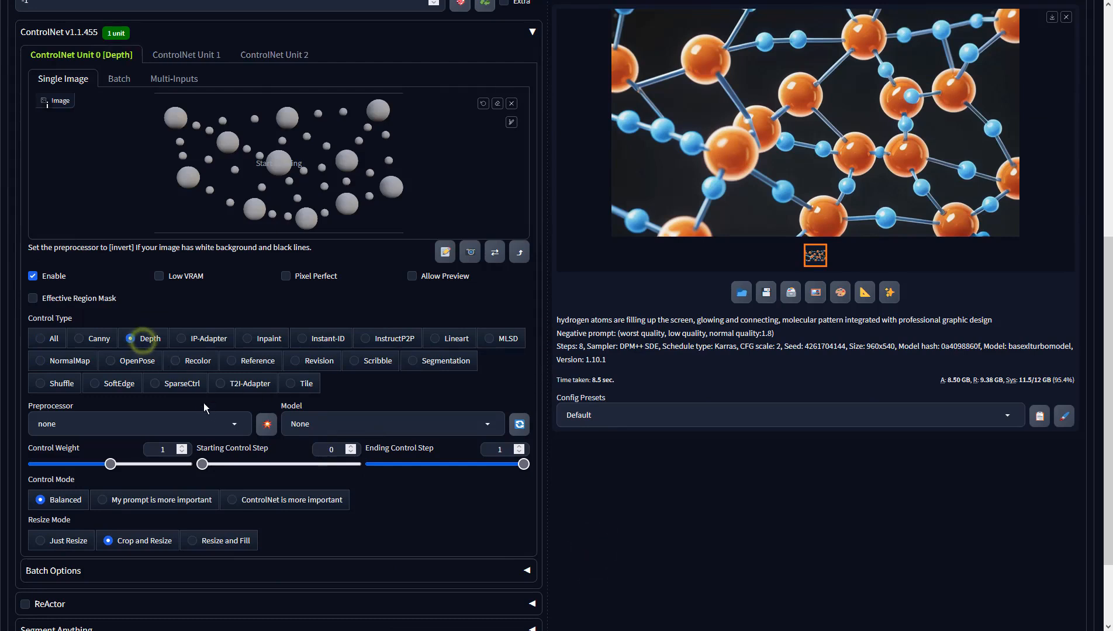
left_click(229, 421)
left_click(48, 316)
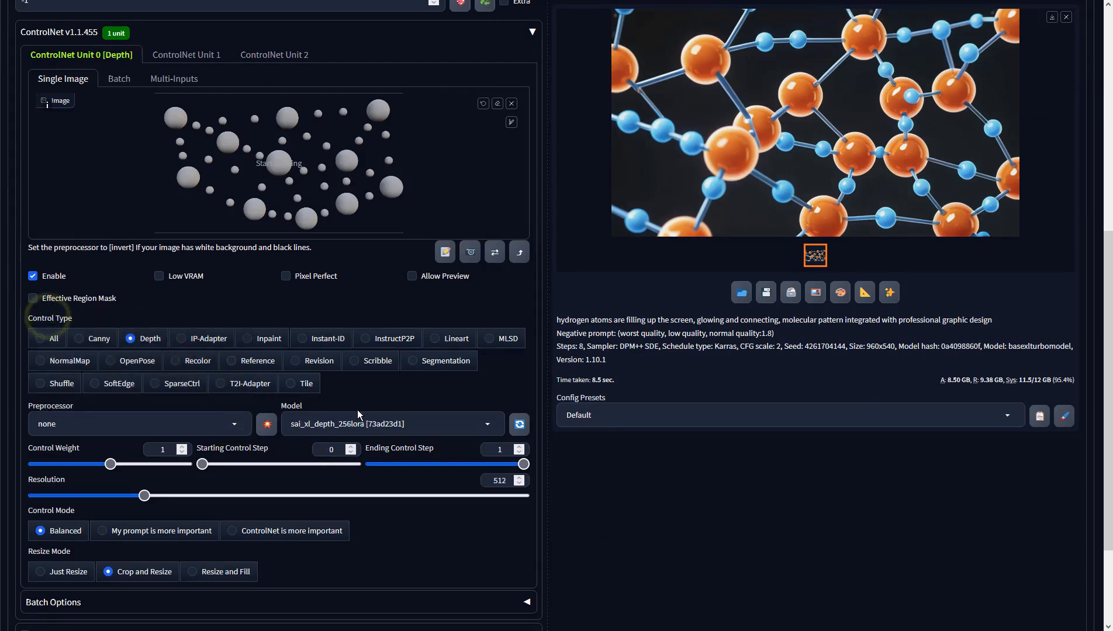
left_click(377, 424)
left_click(742, 360)
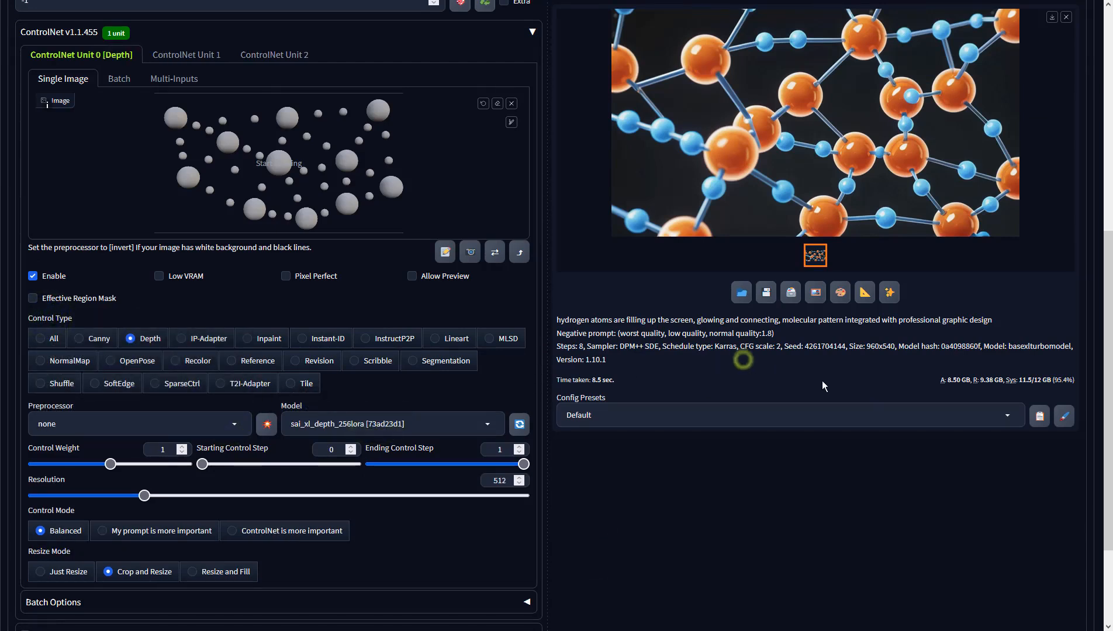
- Generate the txt2img image from the depth-guided prompt and view the outputs at full size
scroll(822, 381, "up", 7)
left_click(989, 121)
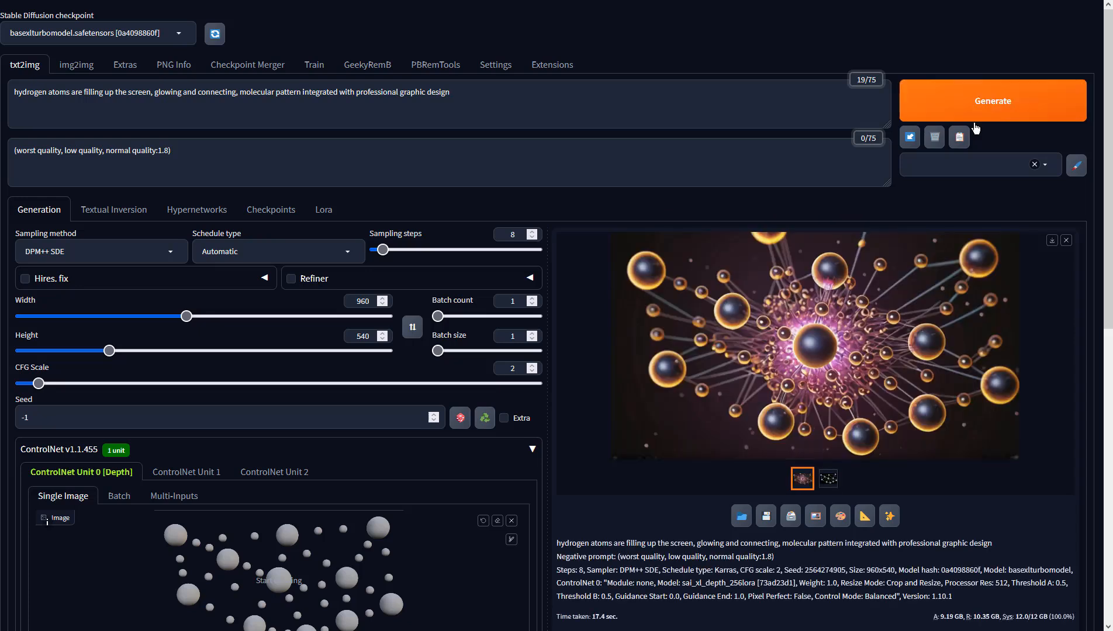
left_click(965, 279)
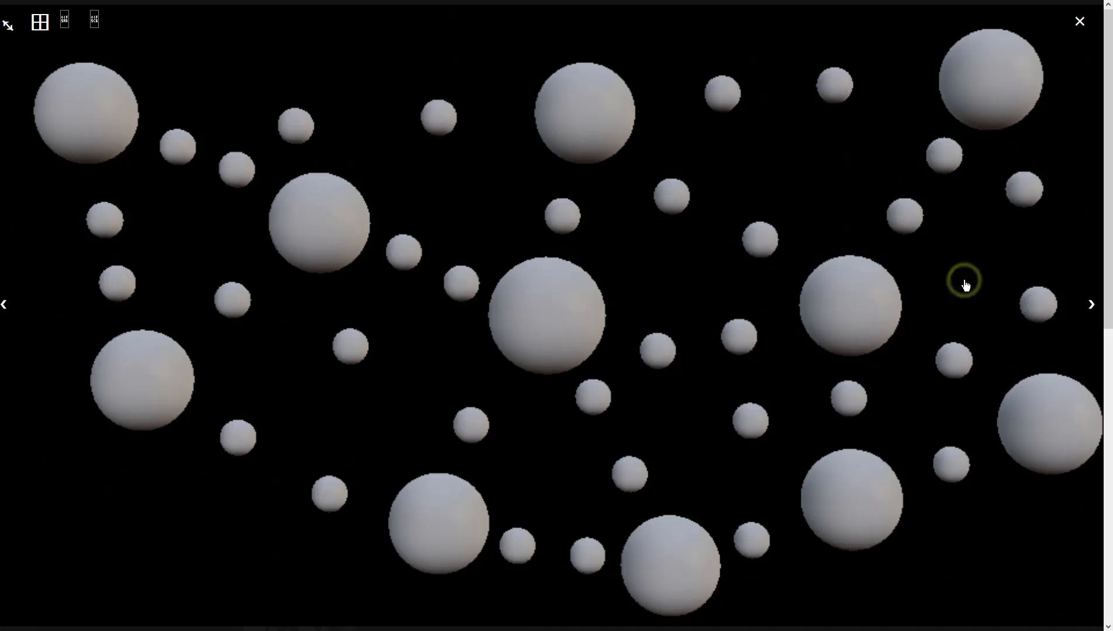
left_click(1091, 305)
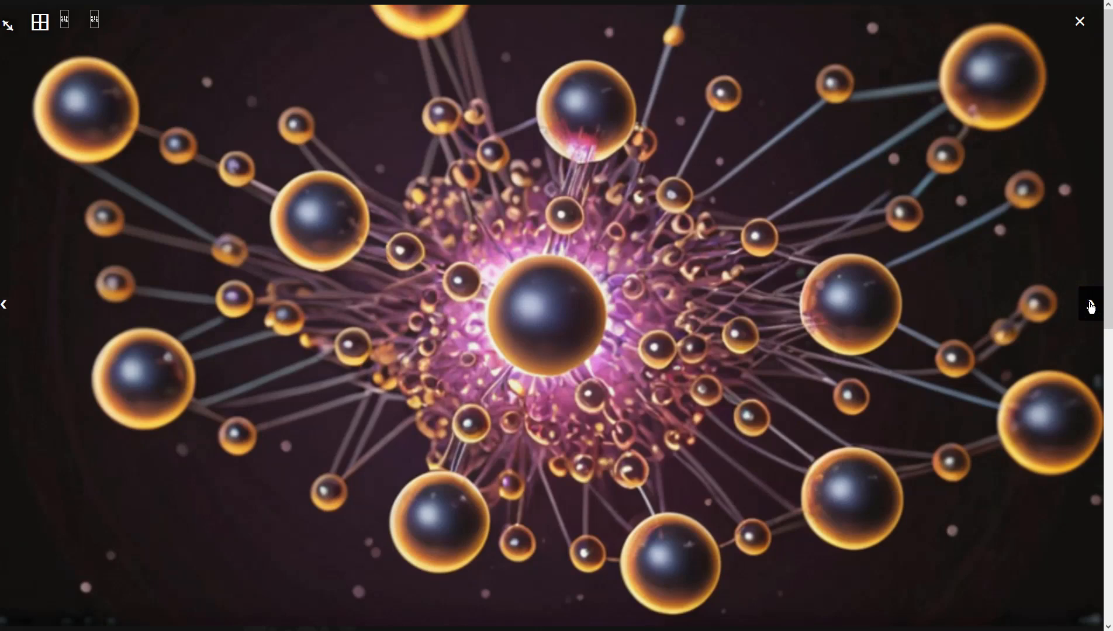
left_click(923, 301)
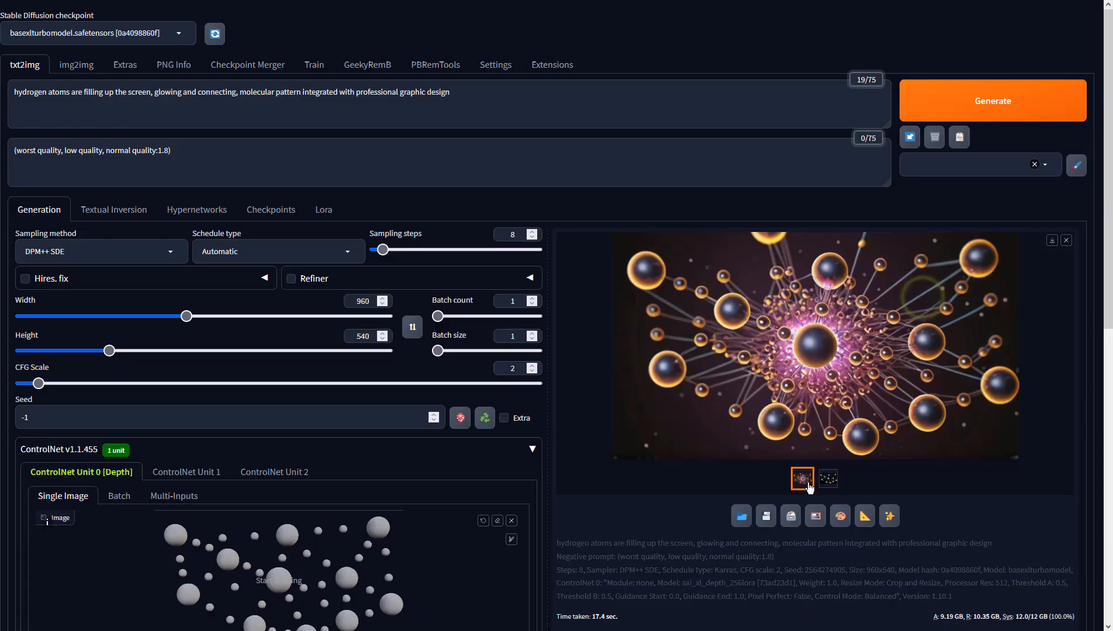
- Send the generated image to img2img and set the batch count to 4 and the CFG scale to 2
left_click(815, 516)
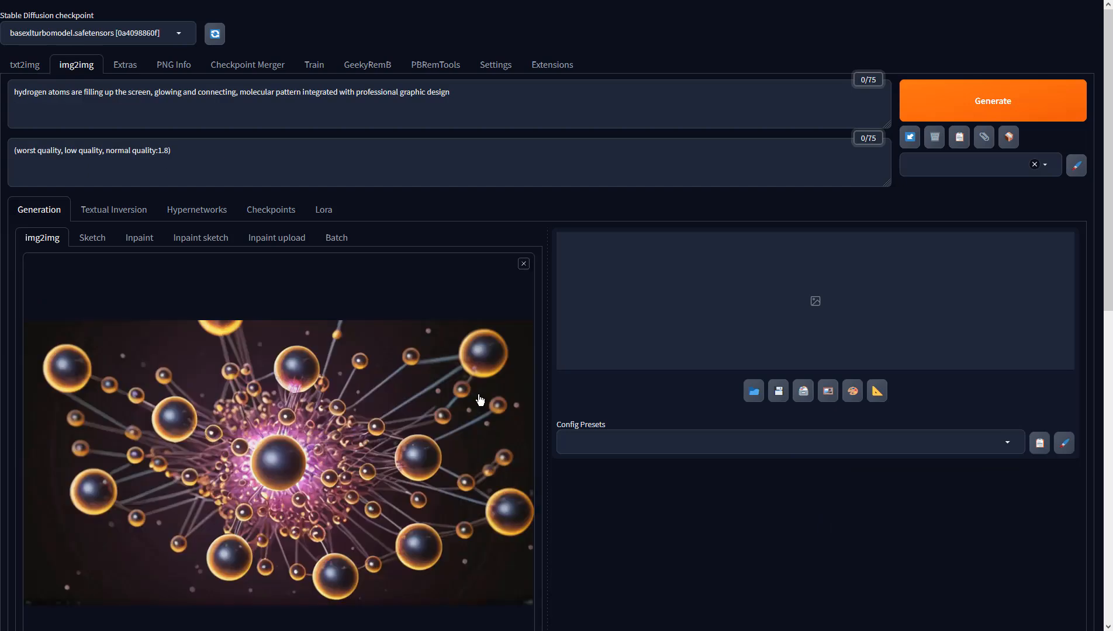
scroll(480, 400, "down", 7)
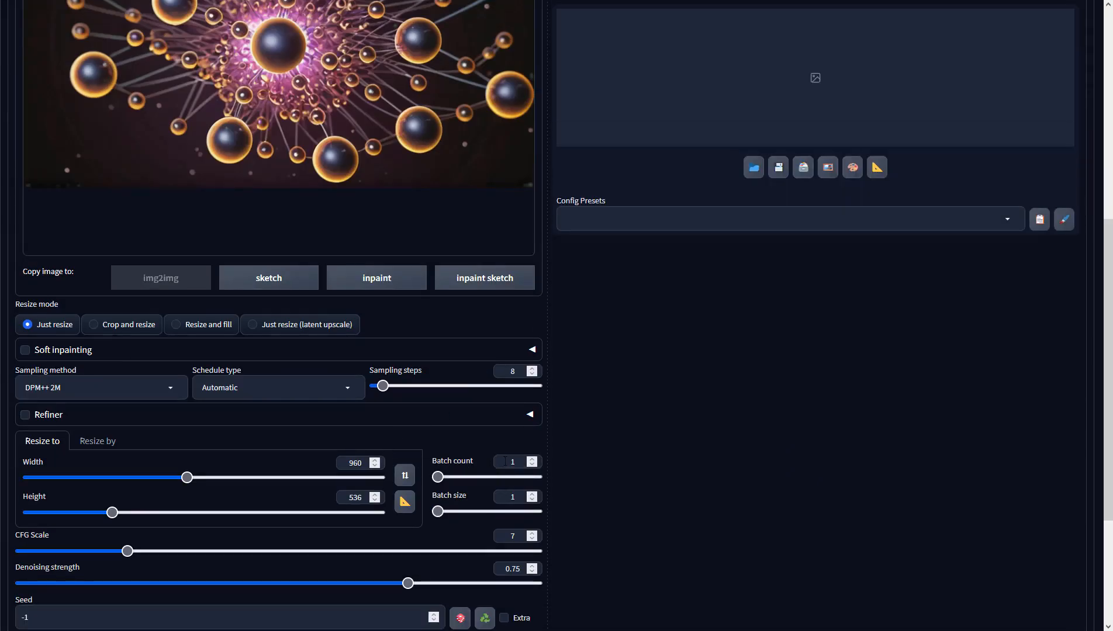
type("4")
double_click(512, 536)
type("2")
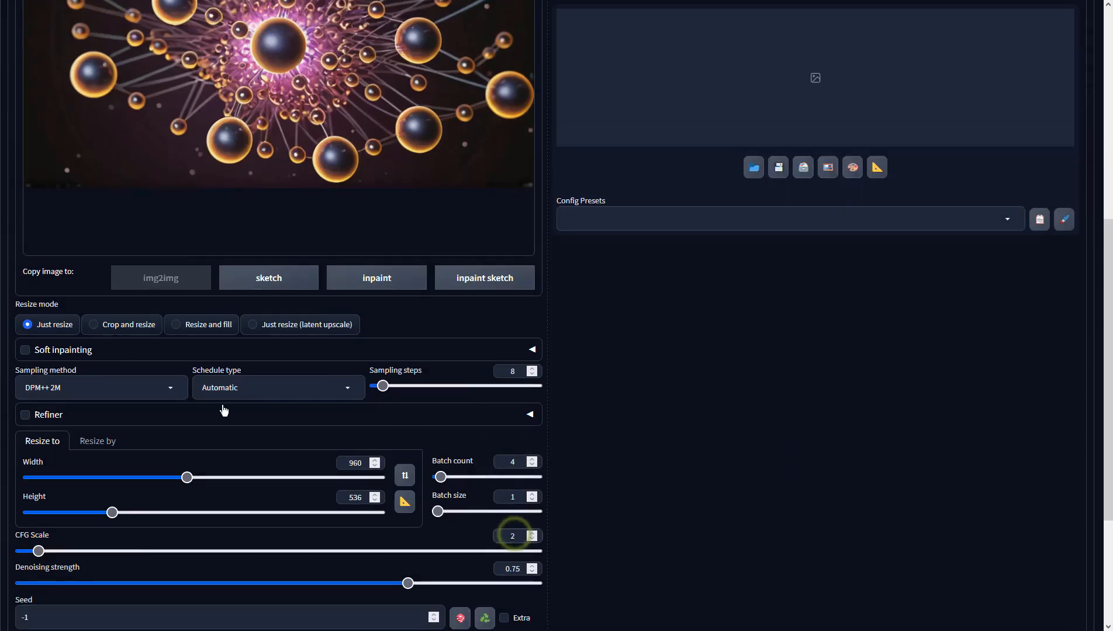
- Set the img2img sampling method to DPM++ SDE and generate the variations
left_click(177, 388)
left_click(48, 143)
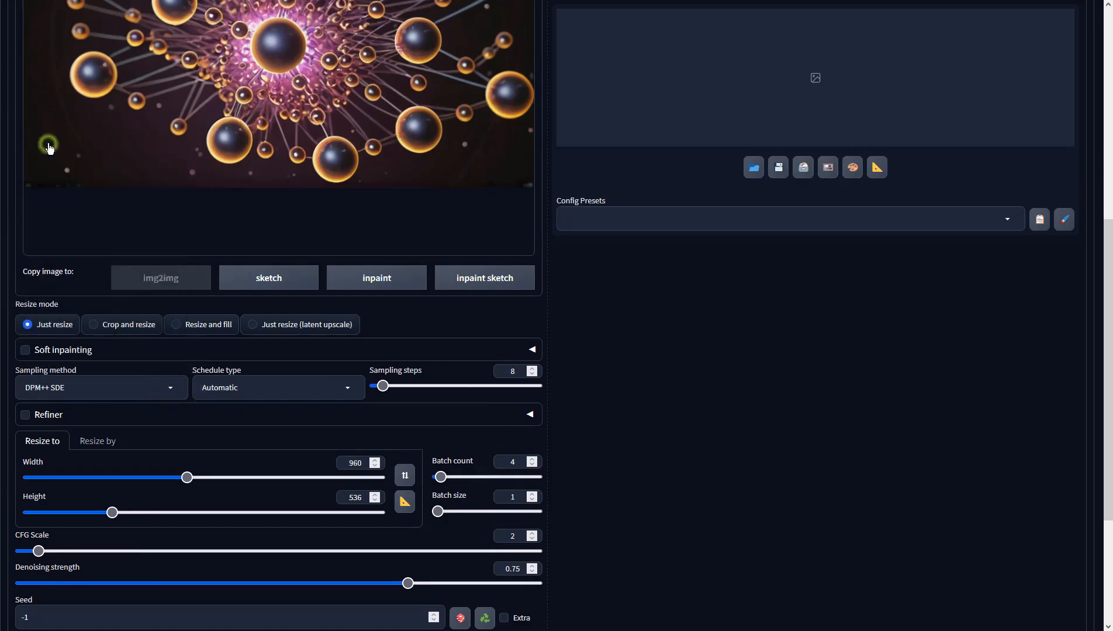
scroll(795, 427, "up", 4)
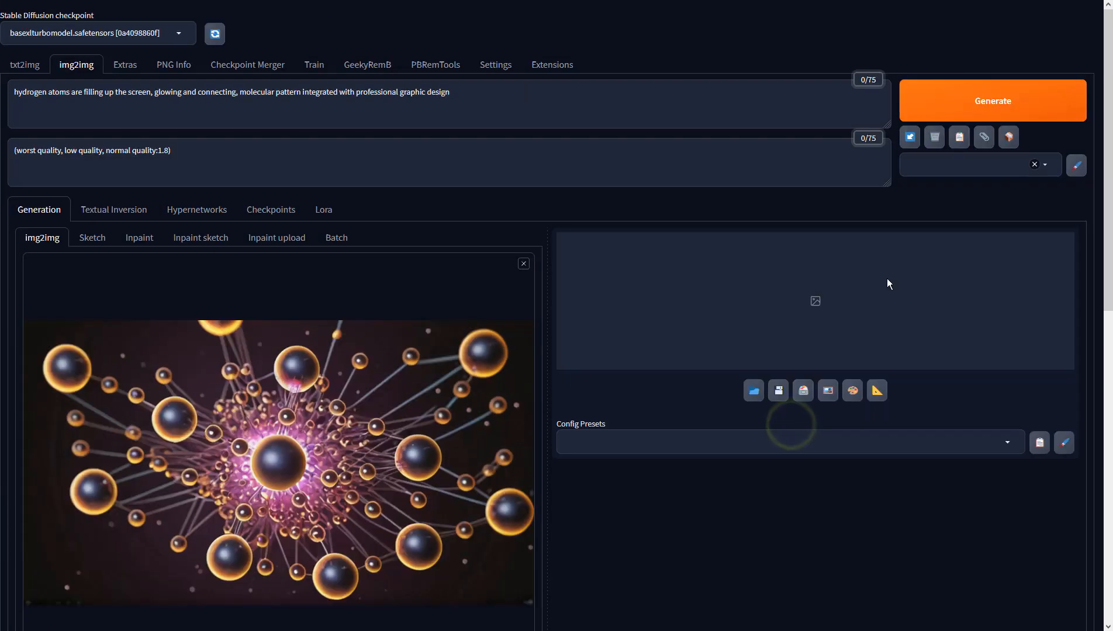
left_click(919, 99)
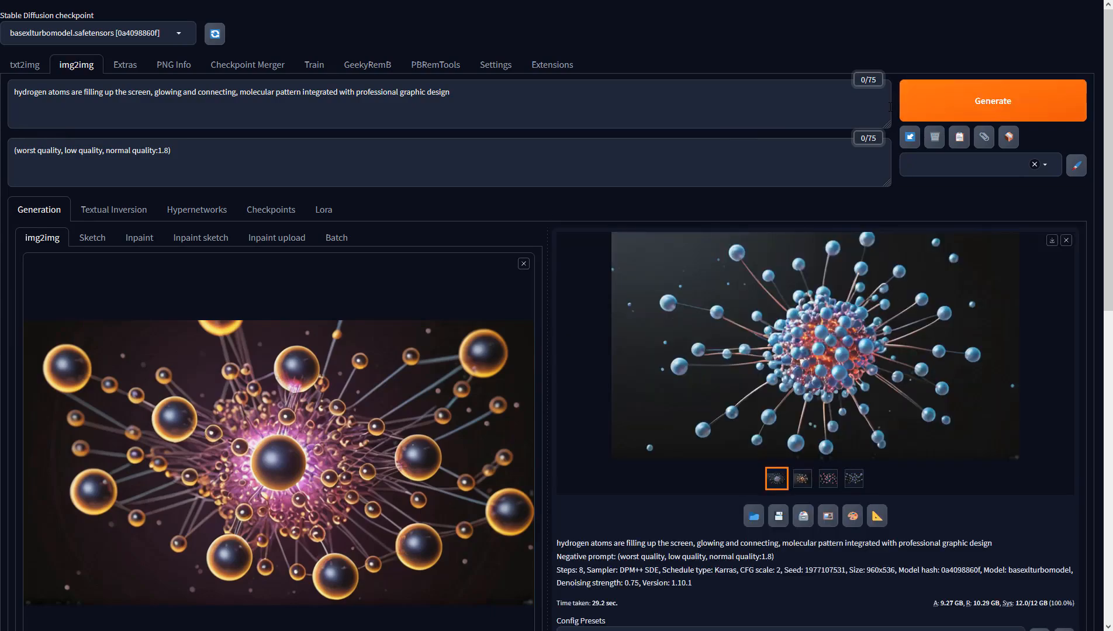
- Compare the img2img variations at full size, ending on the blue glass-sphere lattice image
left_click(893, 304)
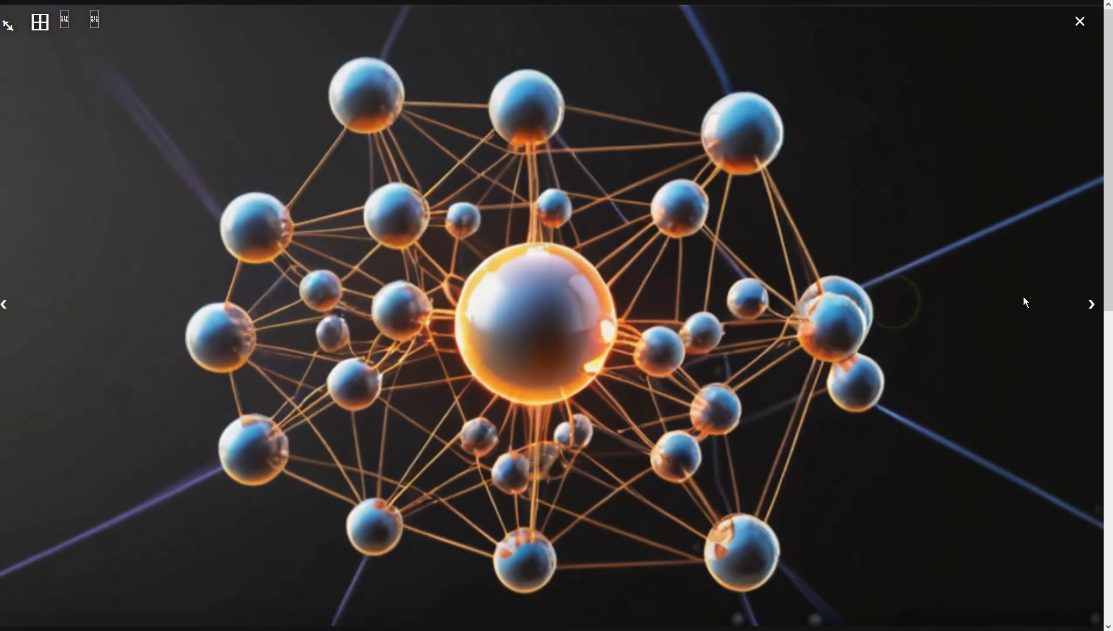
left_click(1091, 304)
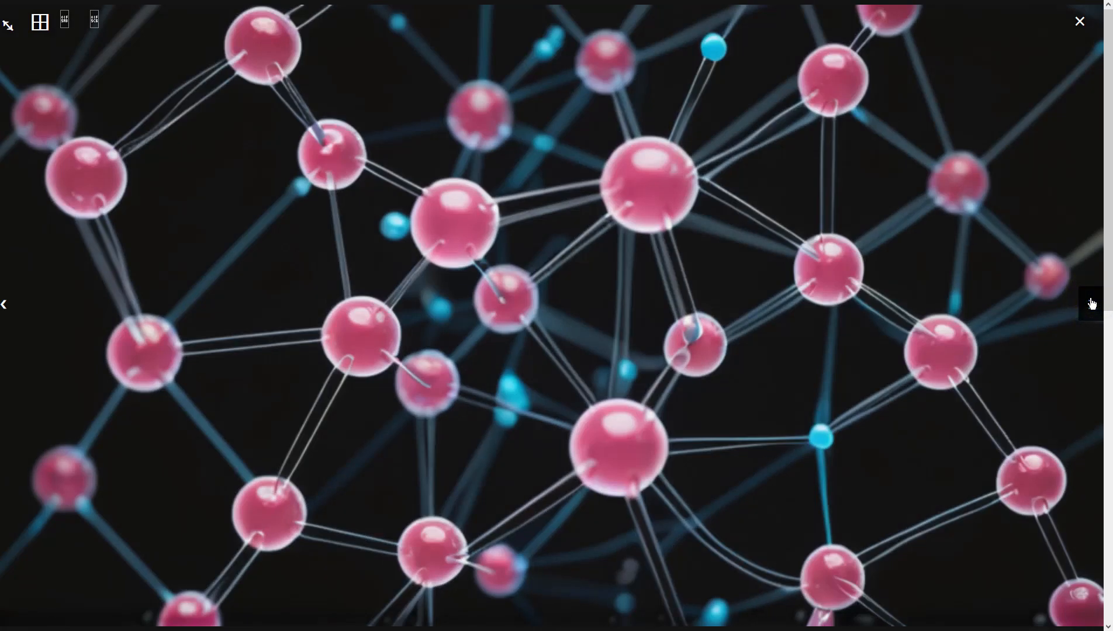
left_click(1091, 304)
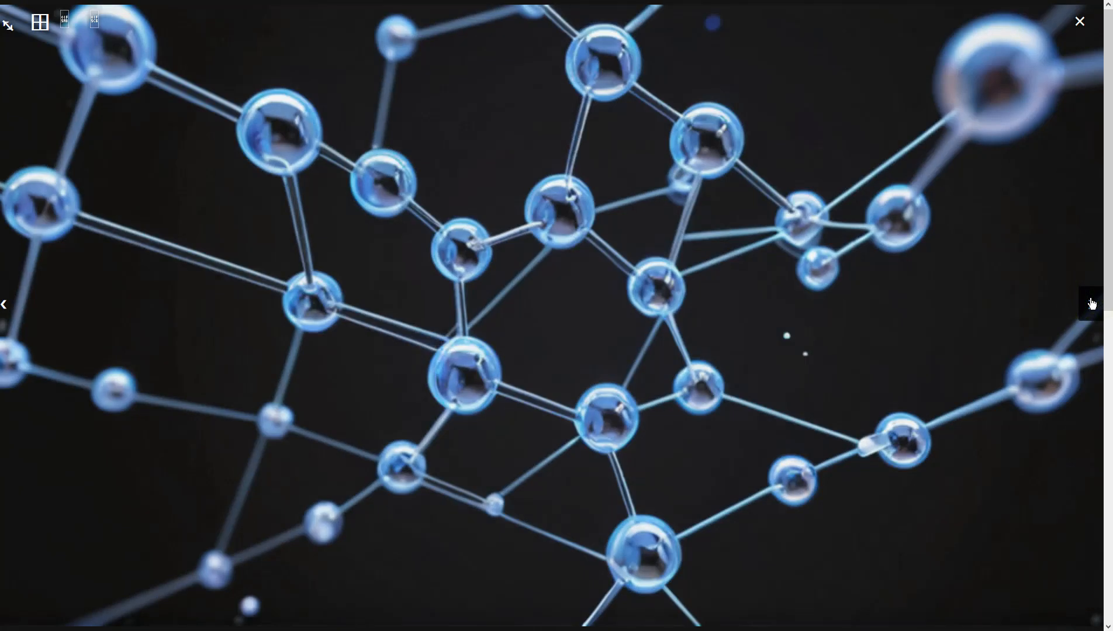
left_click(1092, 304)
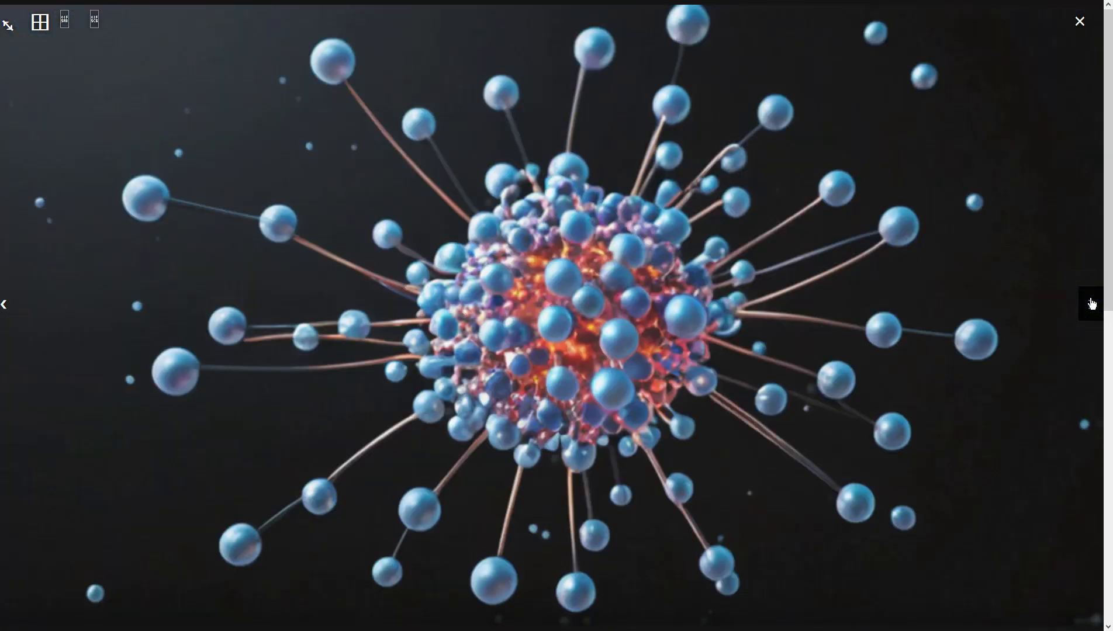
left_click(1091, 304)
left_click(1091, 304)
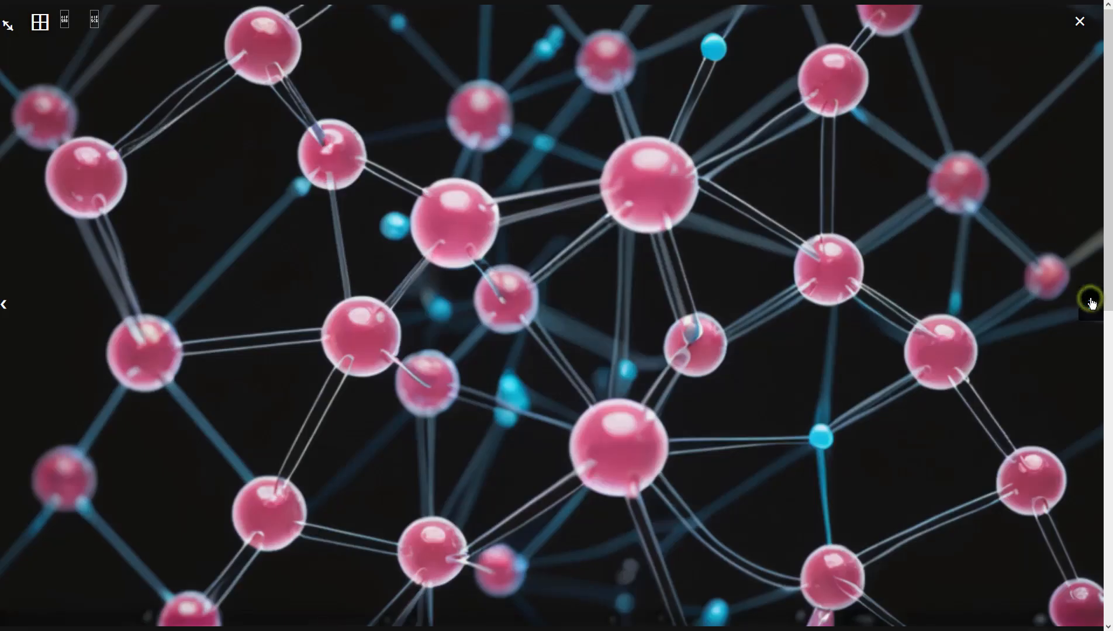
left_click(1091, 304)
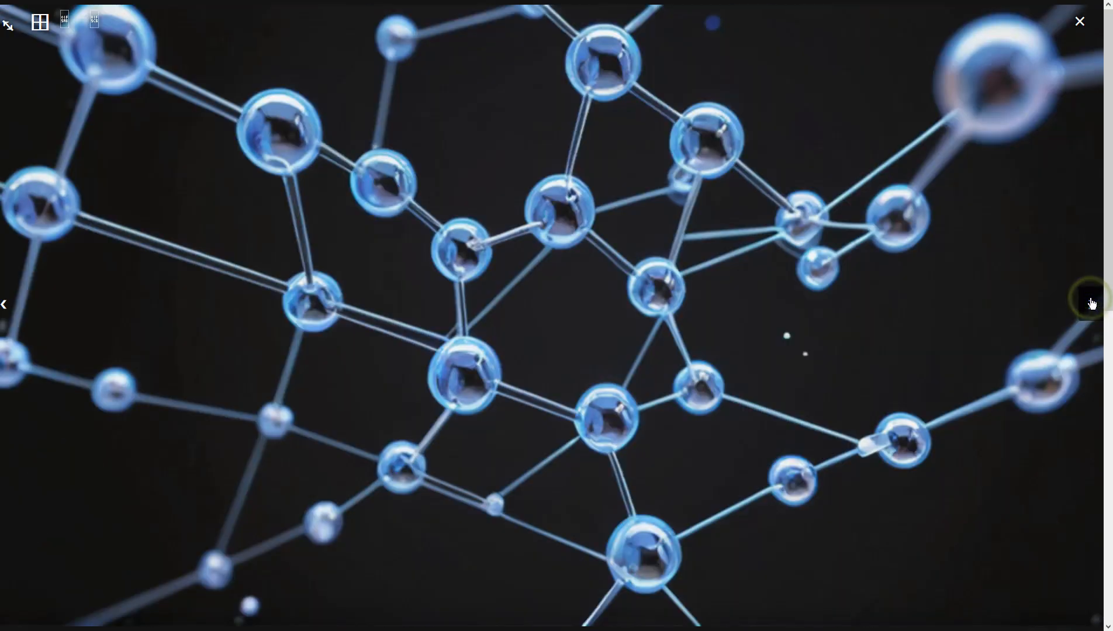
left_click(945, 328)
- Send the blue lattice image to Extras and process it with the 4x-UltraSharp upscaler at a resize factor of 1
left_click(877, 516)
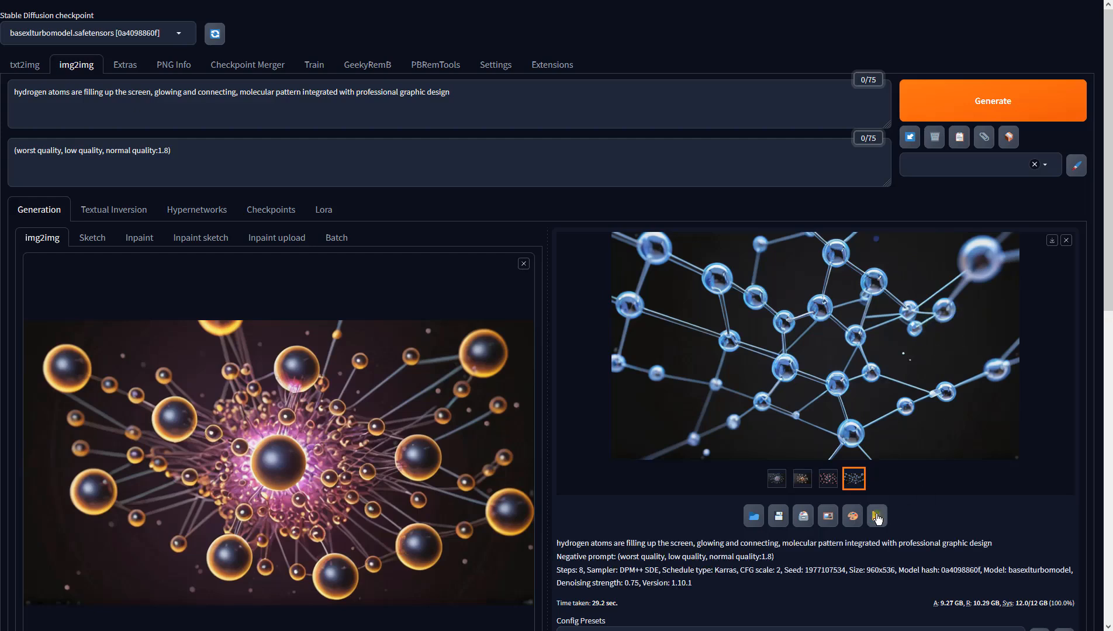
left_click(398, 301)
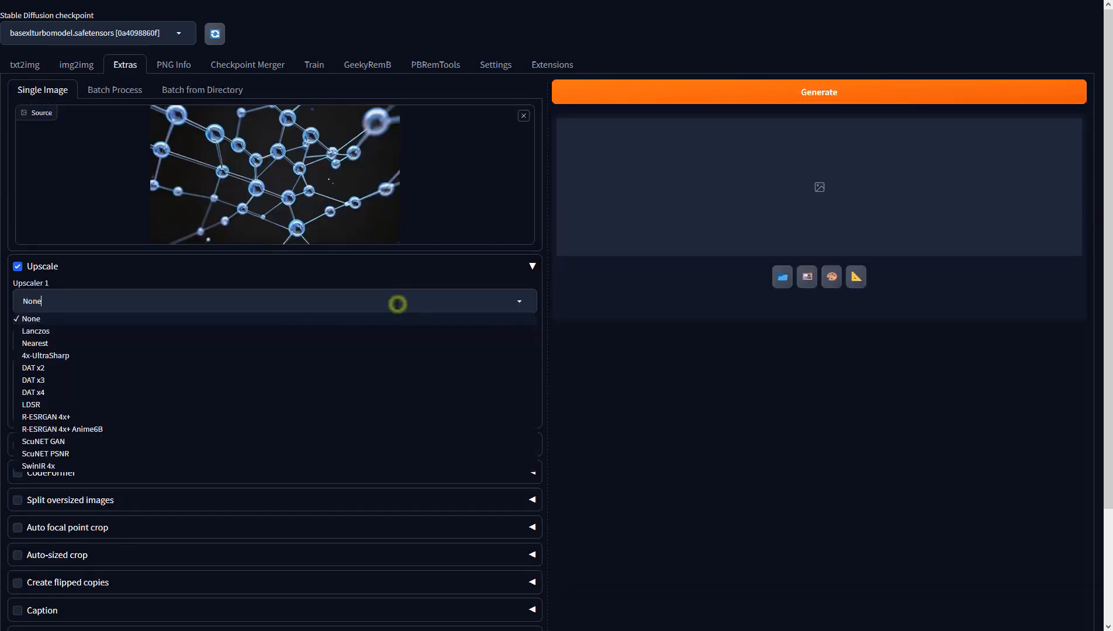
left_click(355, 356)
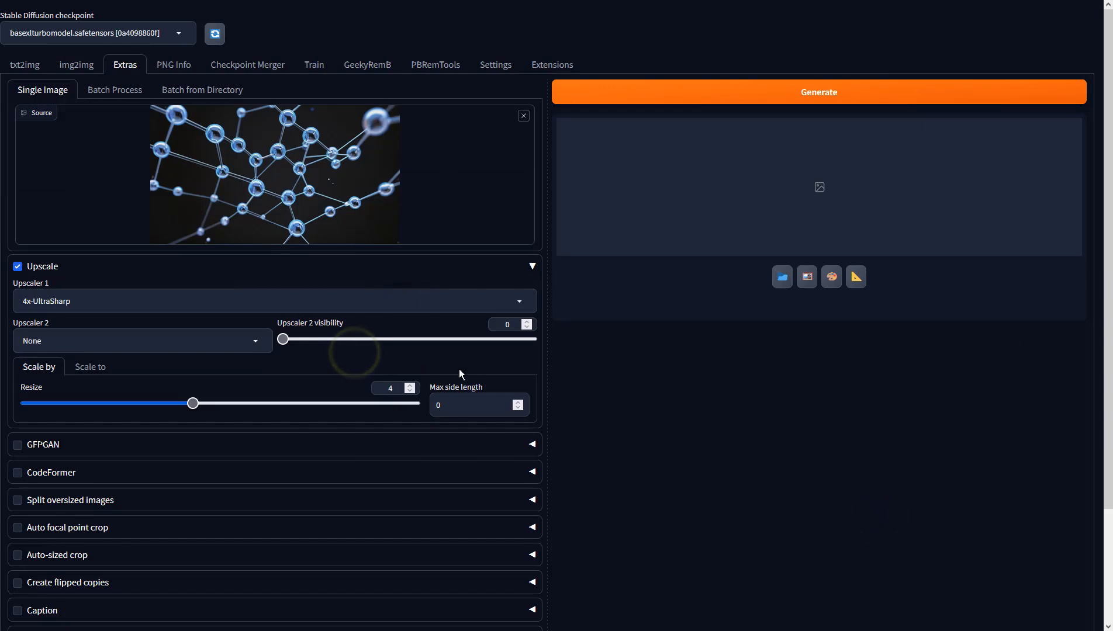
type("1")
left_click(749, 96)
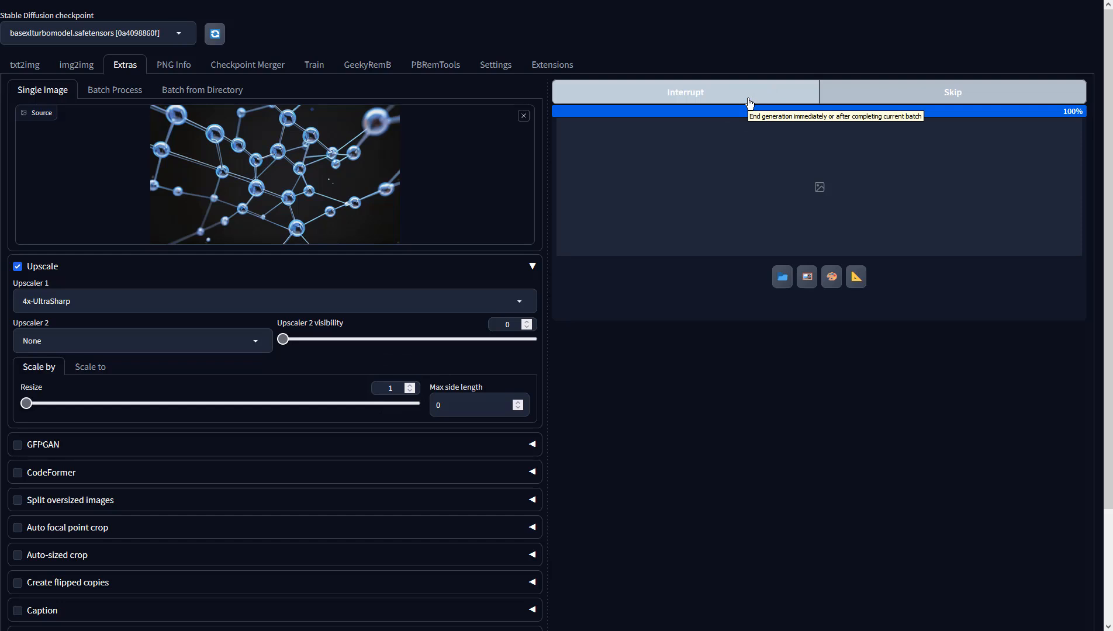
left_click(799, 203)
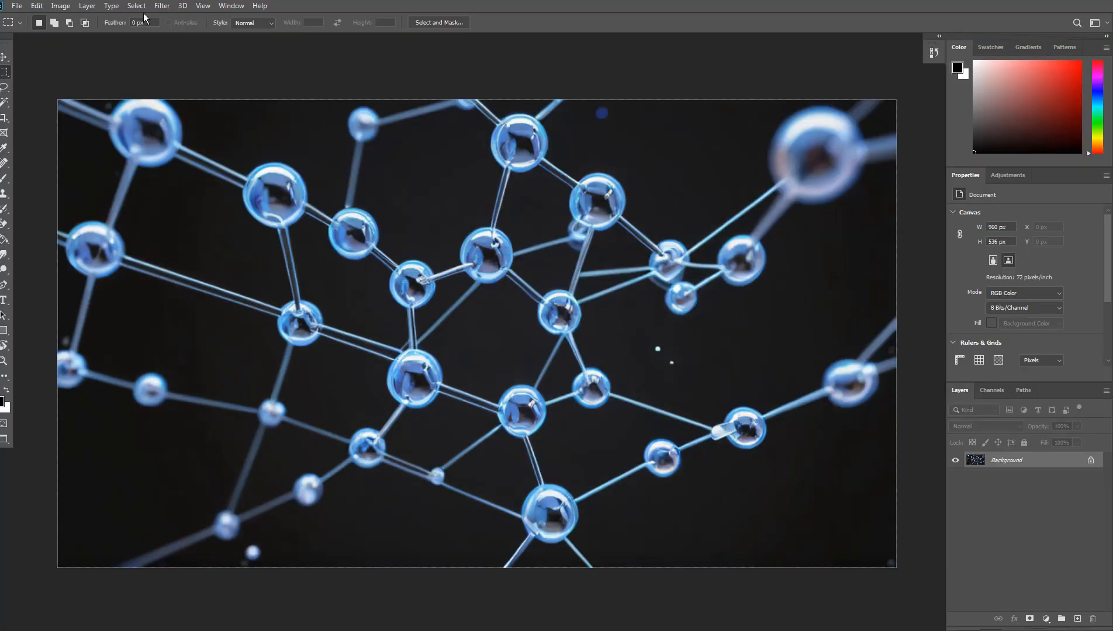
- In Photoshop, apply a Vibrance adjustment to the blue lattice image with vibrance +57 and saturation +33
left_click(60, 6)
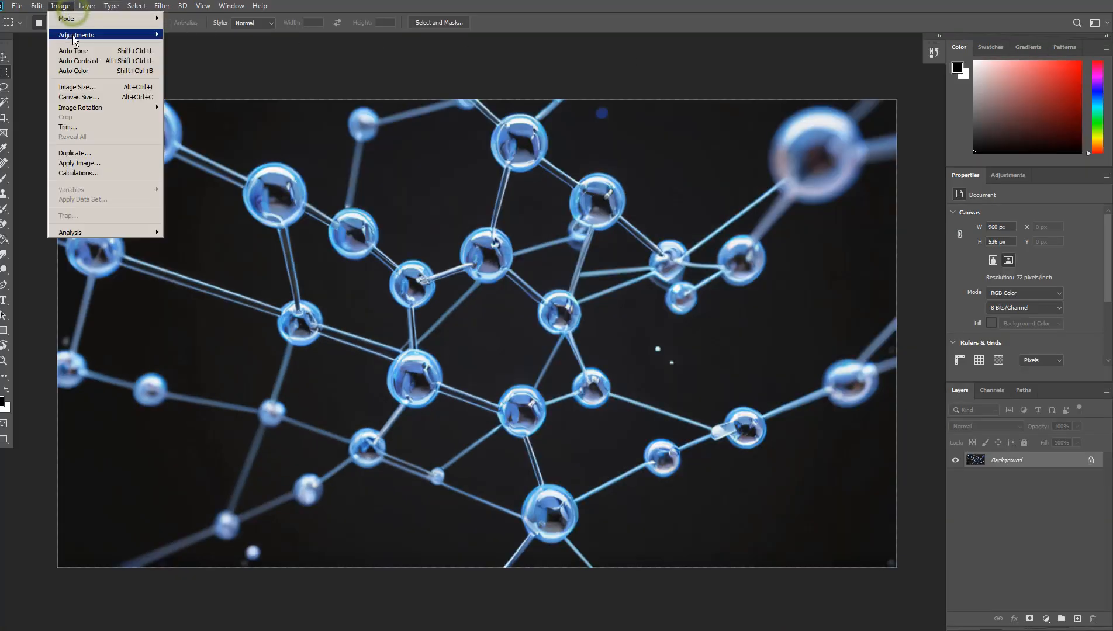
mouse_move(76, 34)
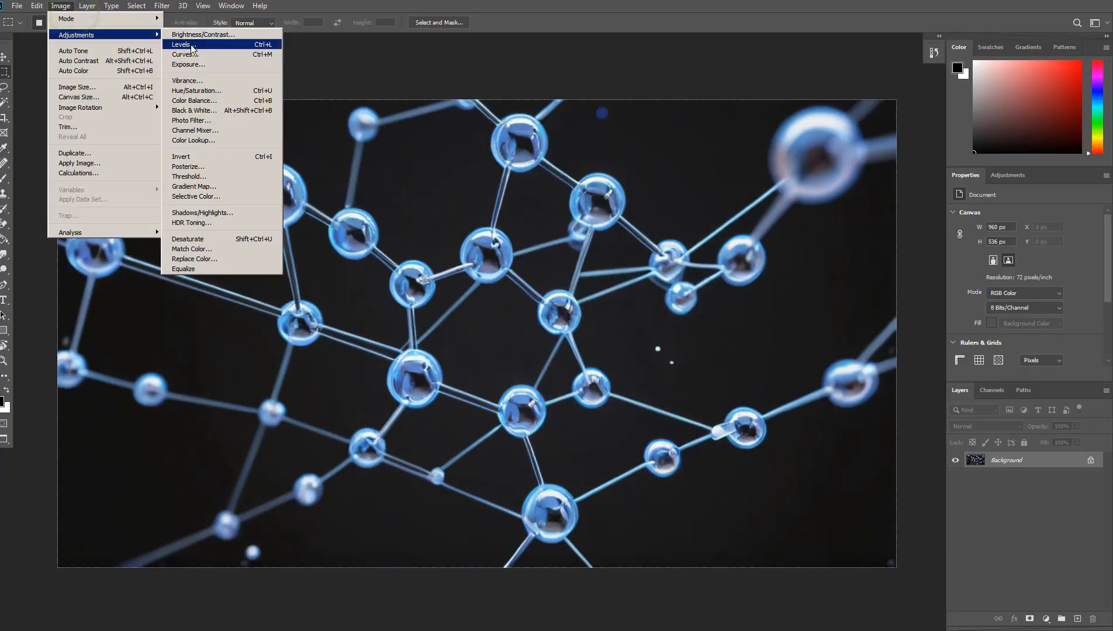
left_click(201, 81)
left_click_drag(640, 203, 659, 237)
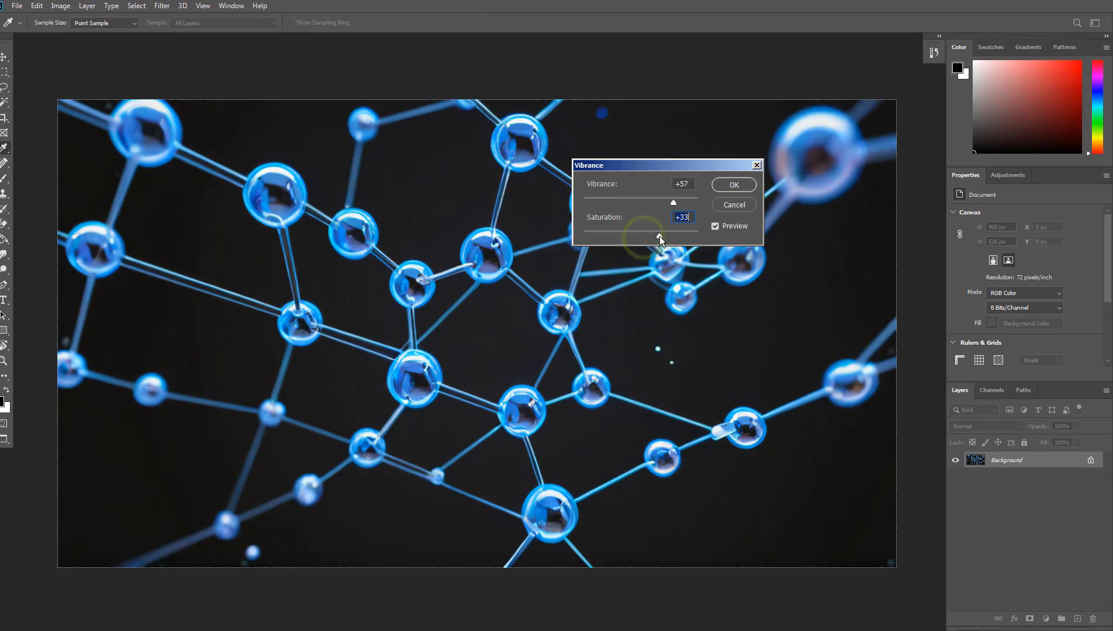
left_click(733, 185)
key("m")
- Apply the automatic contrast correction and the automatic tone correction to the blue lattice image
left_click(61, 6)
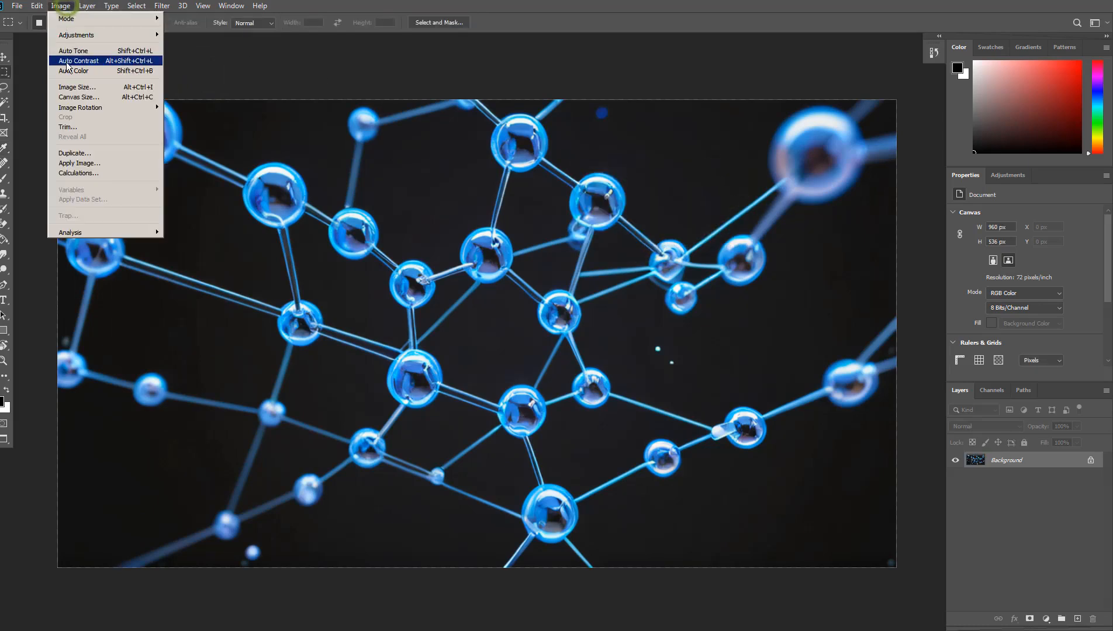
left_click(68, 71)
left_click(61, 6)
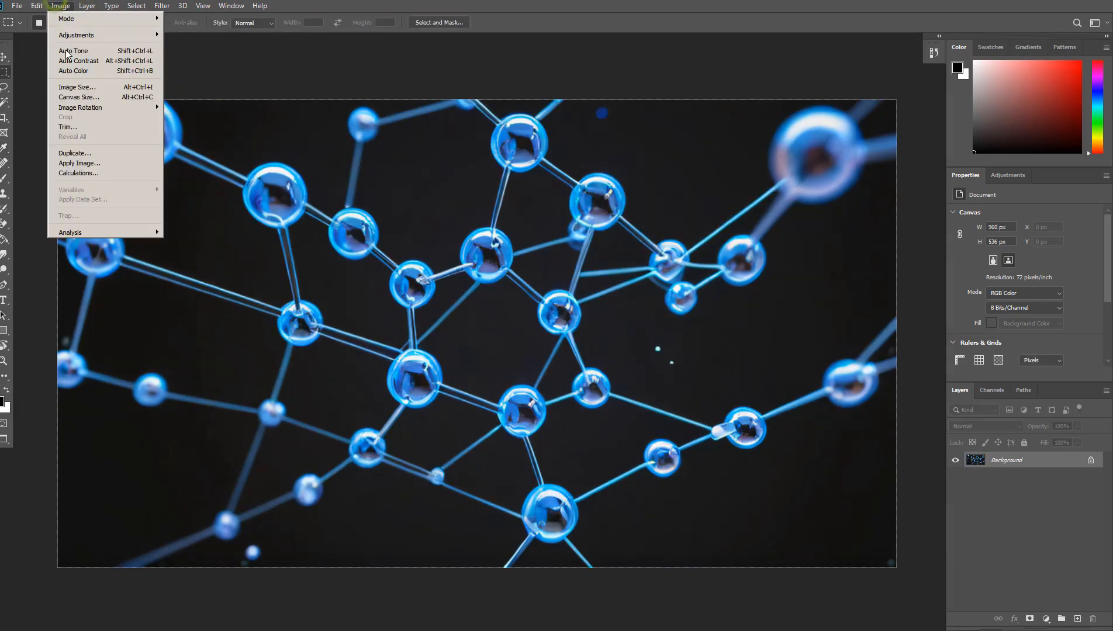
left_click(68, 61)
left_click(61, 5)
left_click(68, 50)
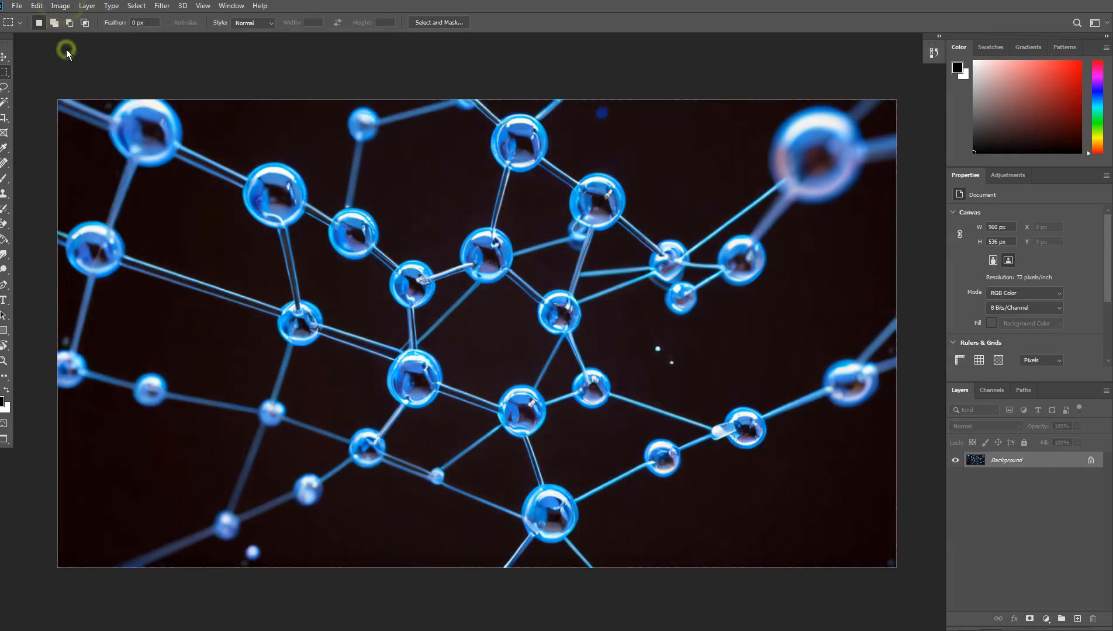
key("ctrl+shift+z")
- Compare the original 00000.png snapshot with the Auto Tone state in the document history, ending on the Auto Tone version
left_click(933, 53)
left_click(874, 67)
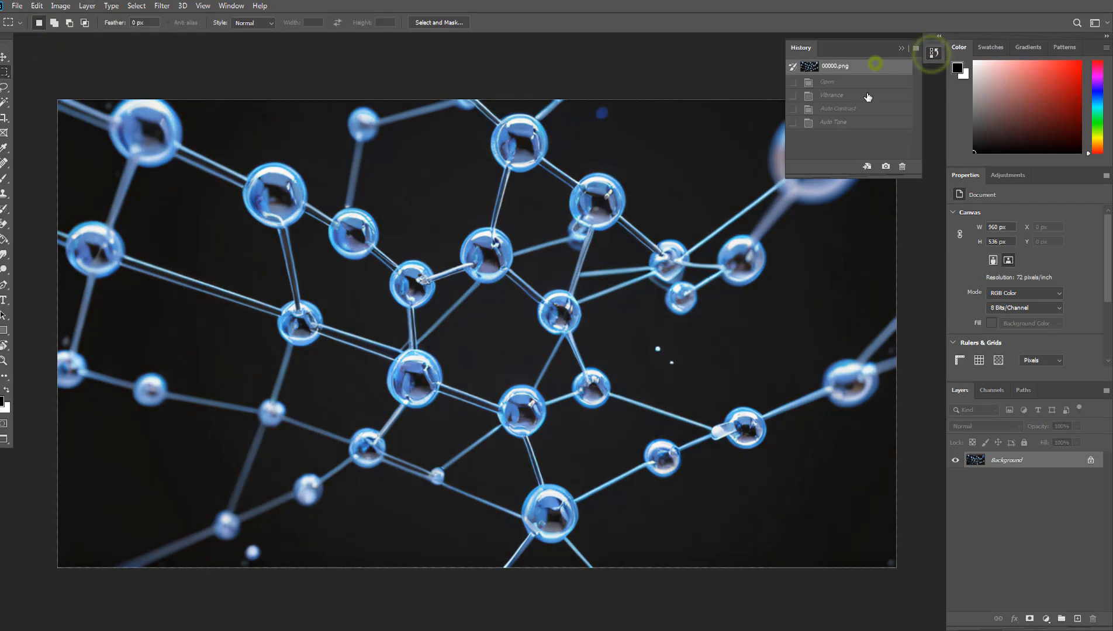
left_click(867, 124)
left_click(859, 67)
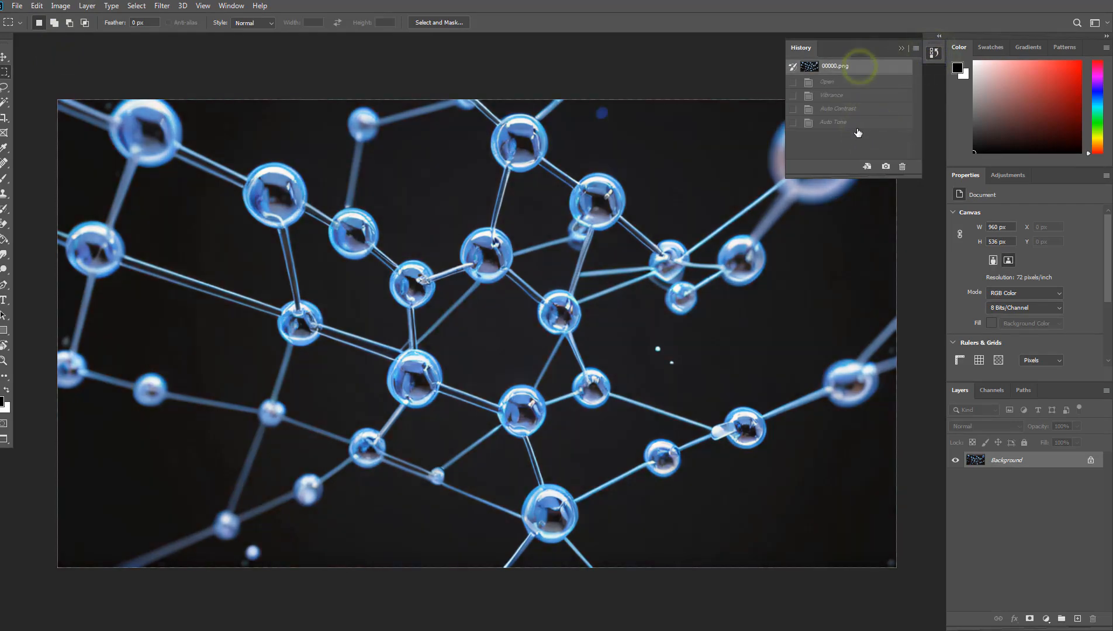
left_click(857, 124)
left_click(836, 67)
left_click(840, 124)
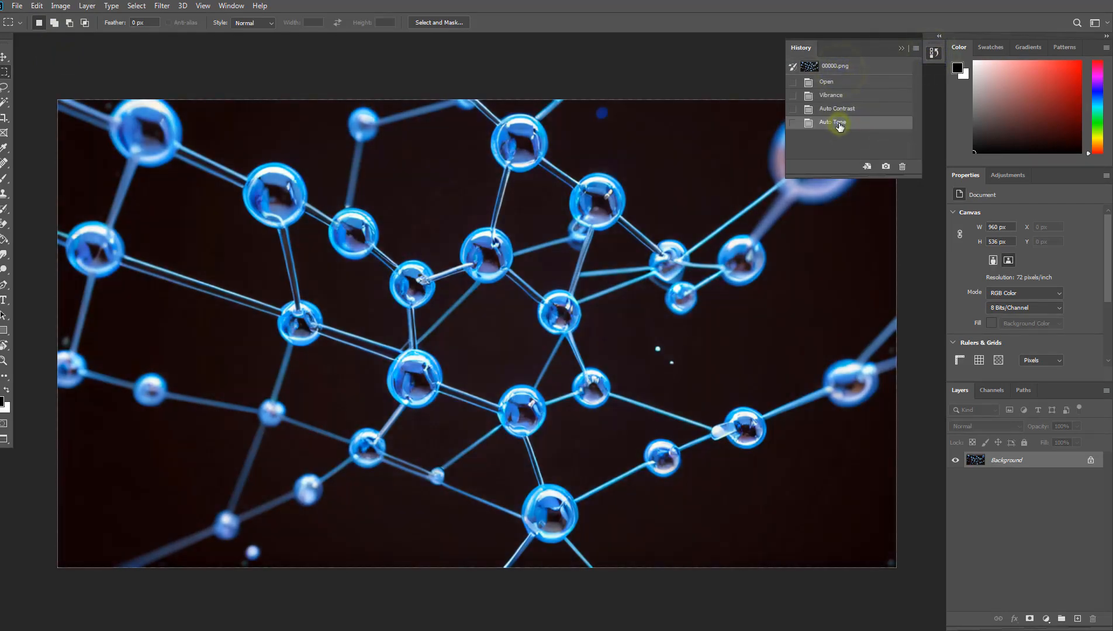
left_click(934, 54)
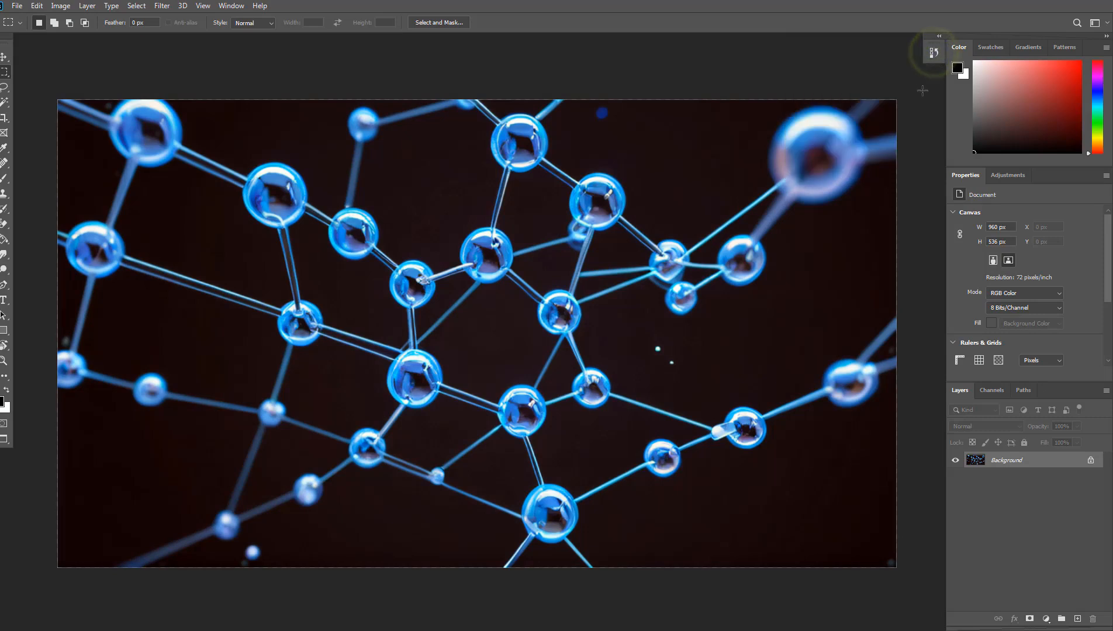